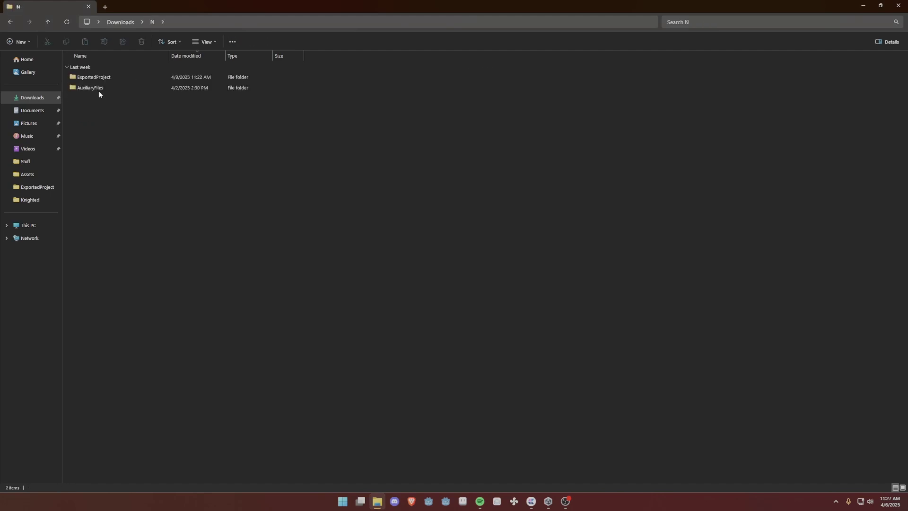
# Step: Look into the N folder in Downloads and check its ExportedProject and AuxiliaryFiles folders
pyautogui.hotkey('alt', 'Left')
pyautogui.doubleClick(87, 98)
pyautogui.hotkey('ctrl', 'a')
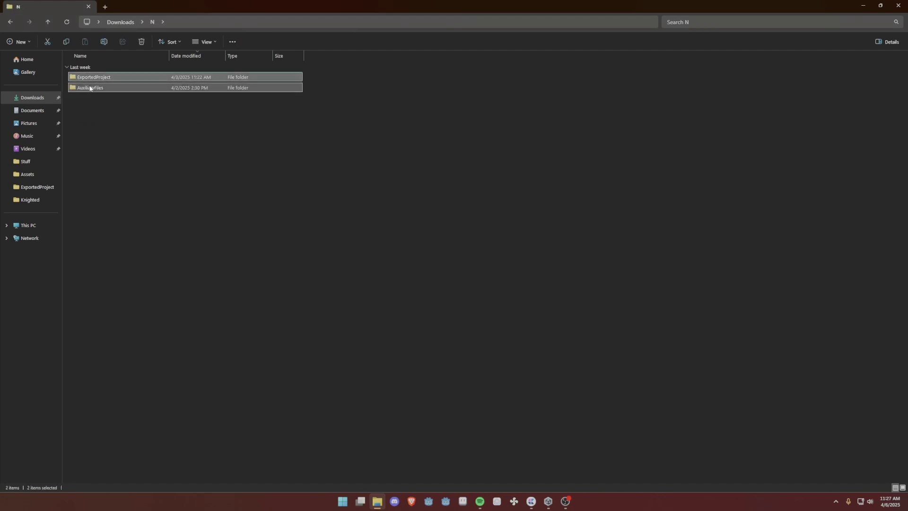
pyautogui.press('Delete')
pyautogui.click(114, 128)
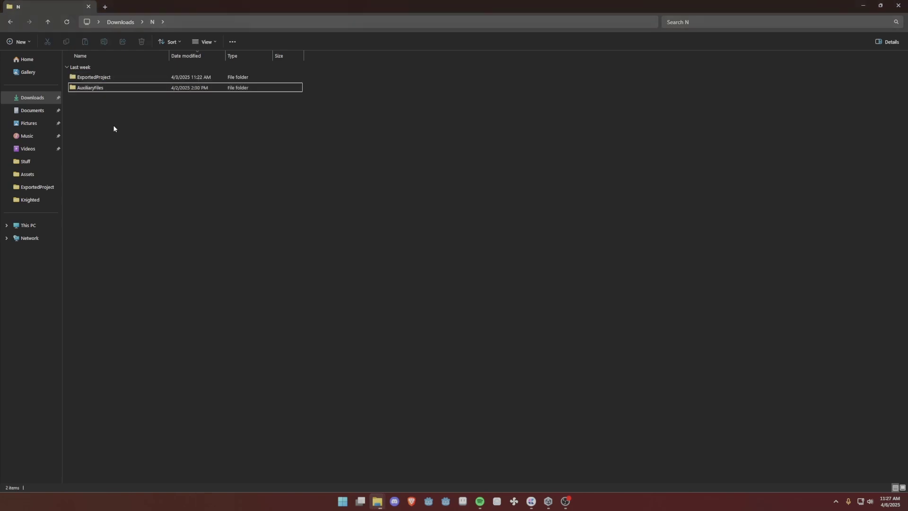
pyautogui.hotkey('alt', 'Left')
pyautogui.doubleClick(86, 95)
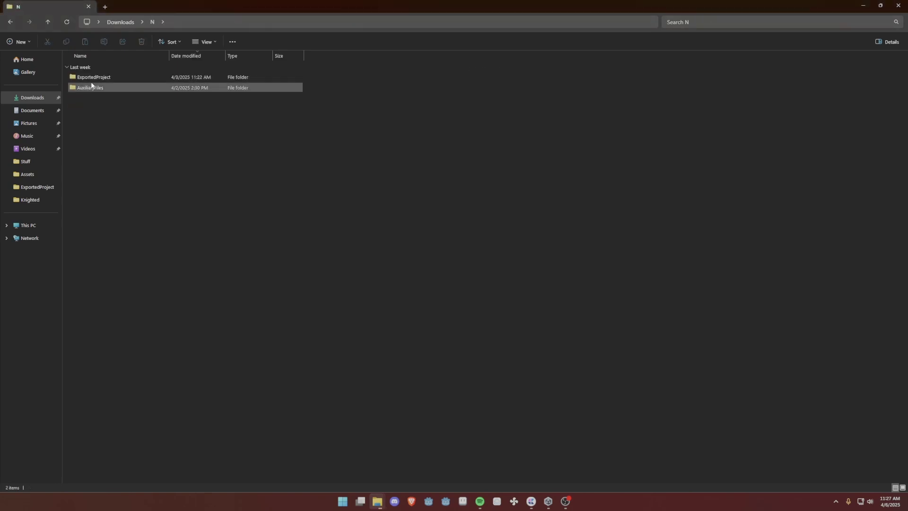
pyautogui.hotkey('alt', 'Left')
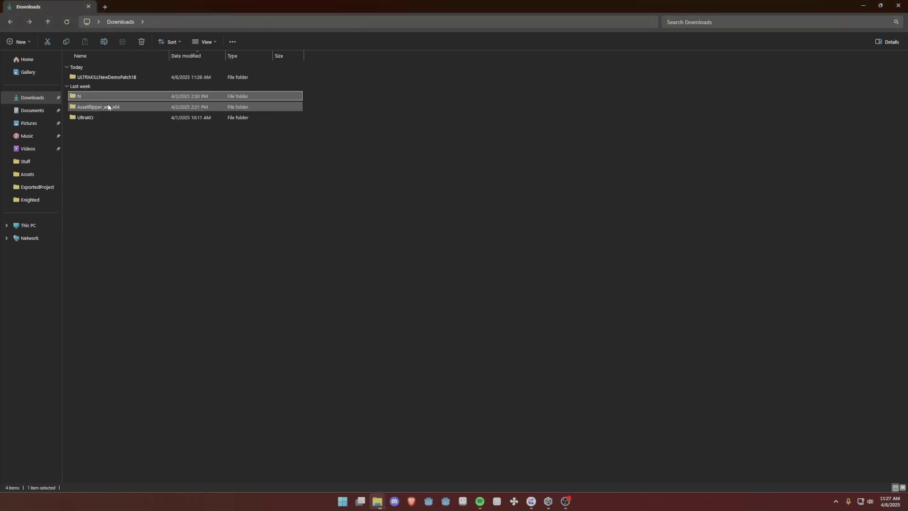
# Step: Look into the ULTRAKILLNewDemoPatch18 folder and the ExportedProject folder inside N, and return to Downloads
pyautogui.doubleClick(108, 77)
pyautogui.hotkey('alt', 'Left')
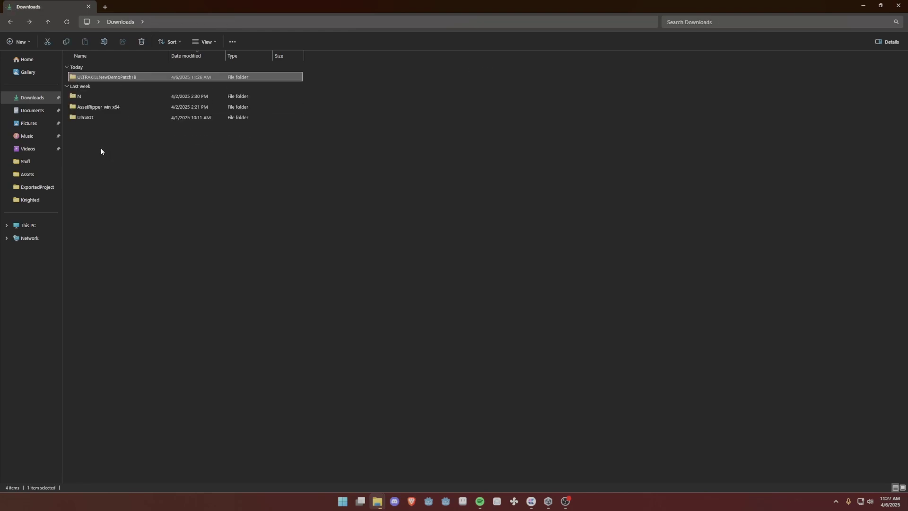
pyautogui.doubleClick(90, 95)
pyautogui.doubleClick(91, 78)
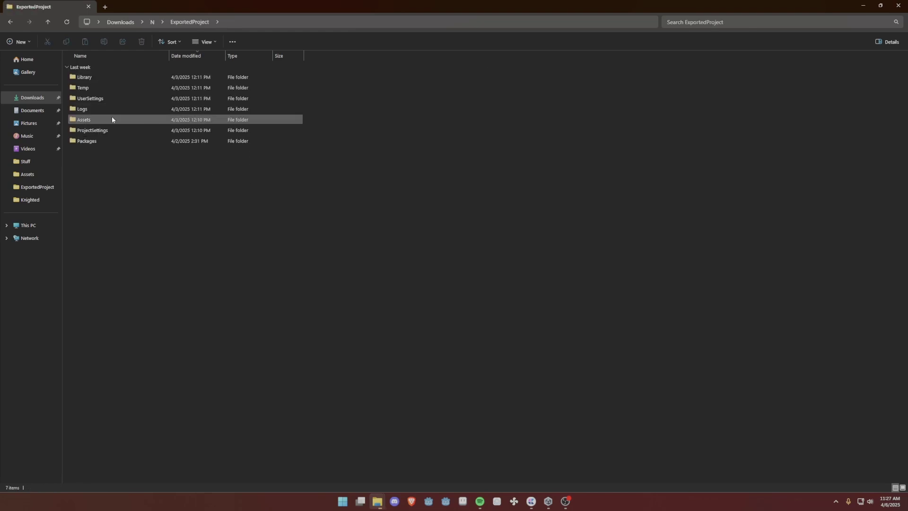
pyautogui.hotkey('alt', 'Left')
pyautogui.hotkey('alt', 'Left')
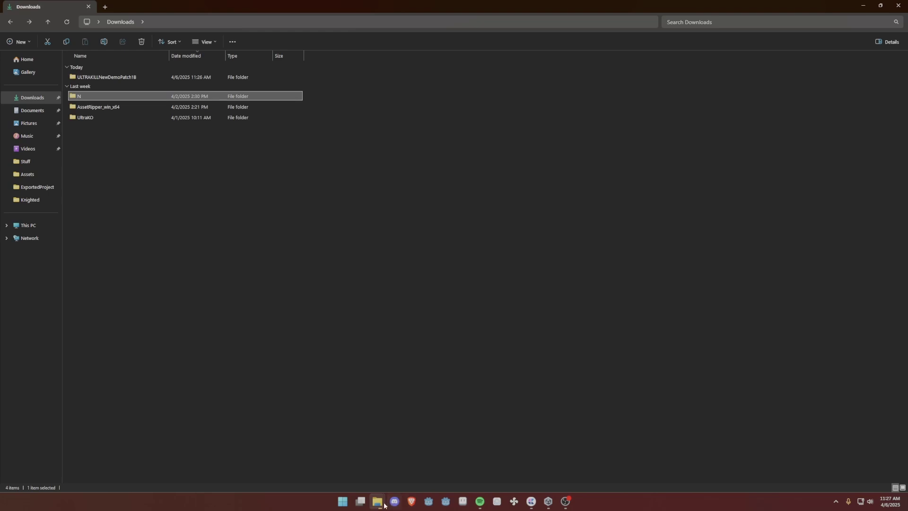
pyautogui.press('Delete')
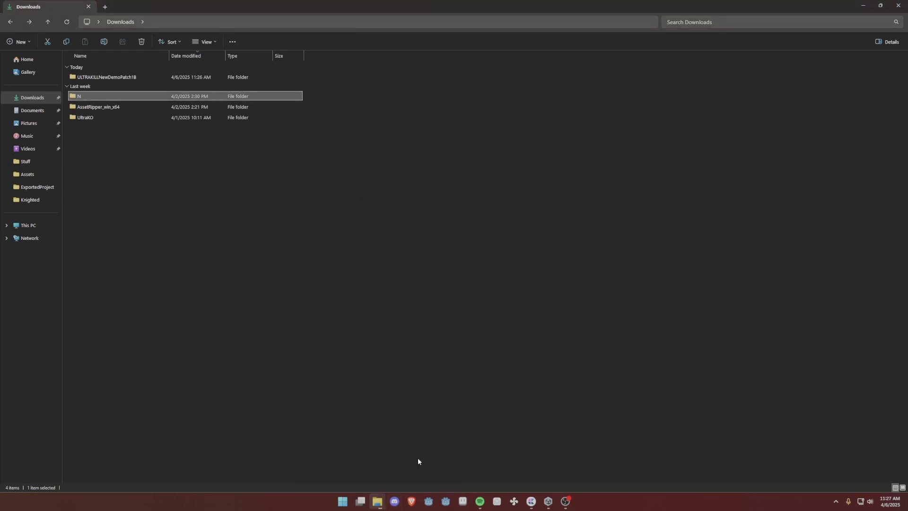
# Step: Launch AssetRipper.GUI.Free from the AssetRipper_win_x64 folder in Downloads
pyautogui.doubleClick(113, 107)
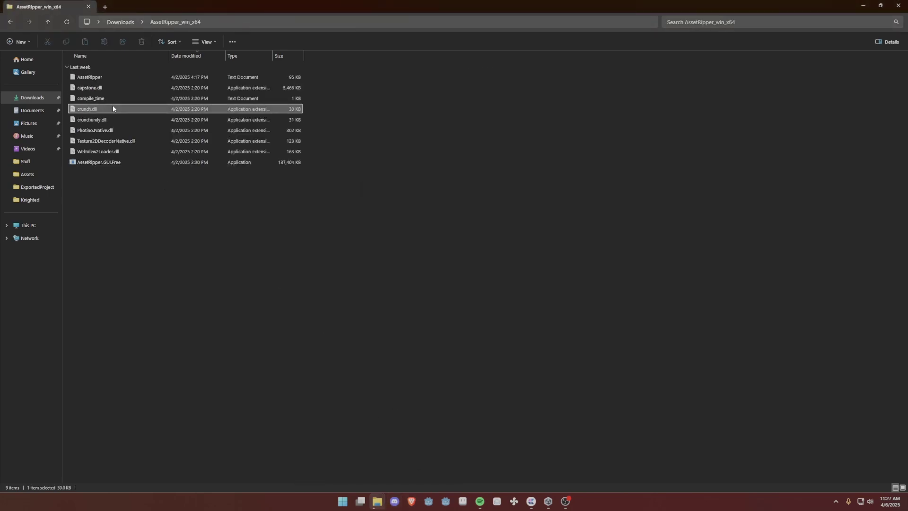
pyautogui.doubleClick(124, 163)
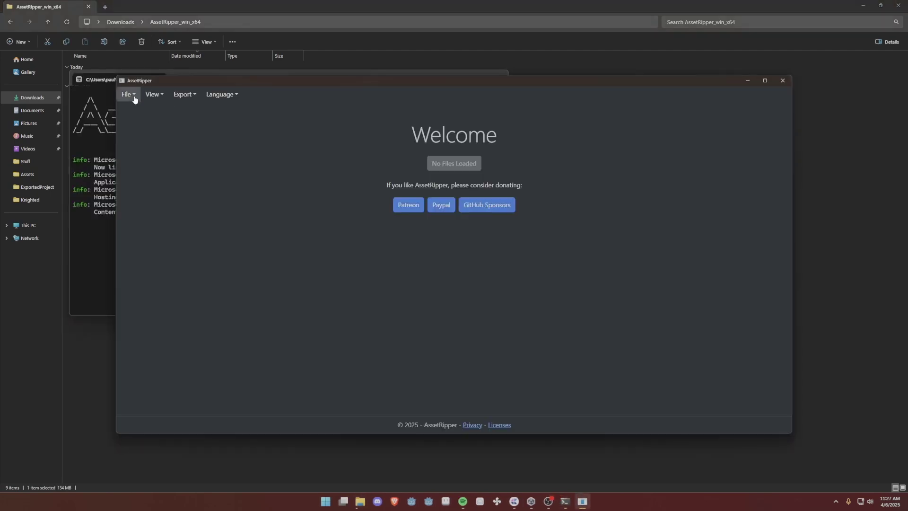
# Step: Load the ULTRAKILL application from the ULTRAKILLNewDemoPatch18 folder into AssetRipper
pyautogui.click(135, 97)
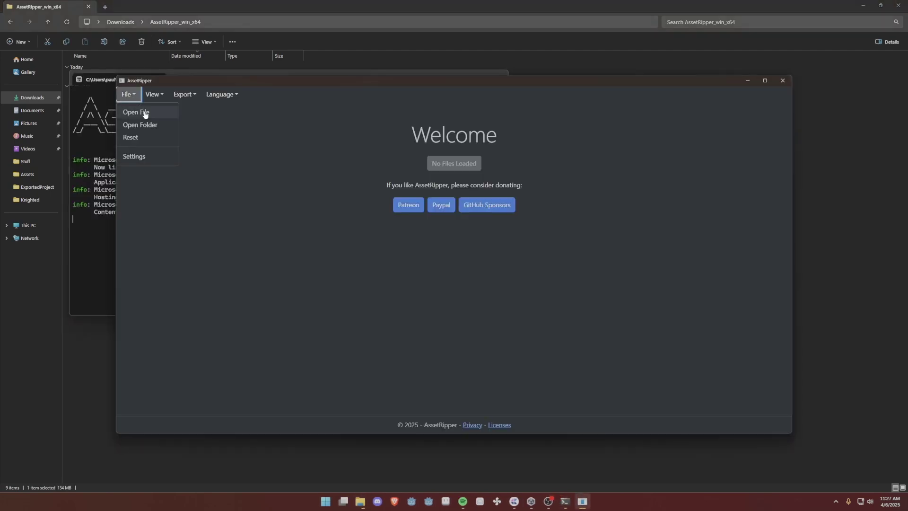
pyautogui.click(142, 112)
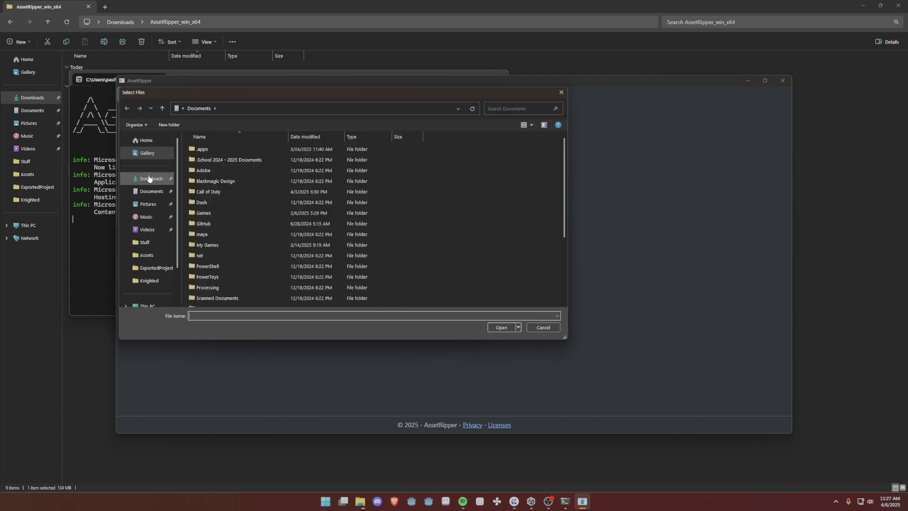
pyautogui.doubleClick(214, 155)
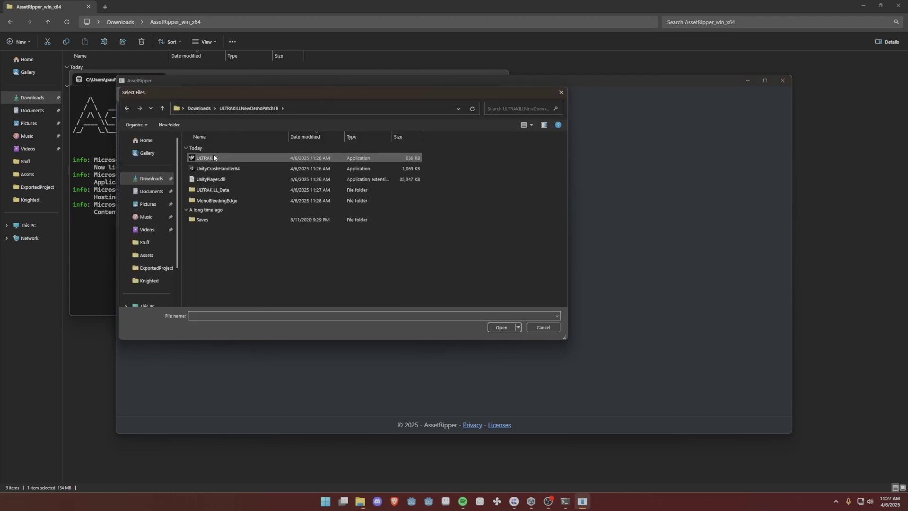
pyautogui.press('Escape')
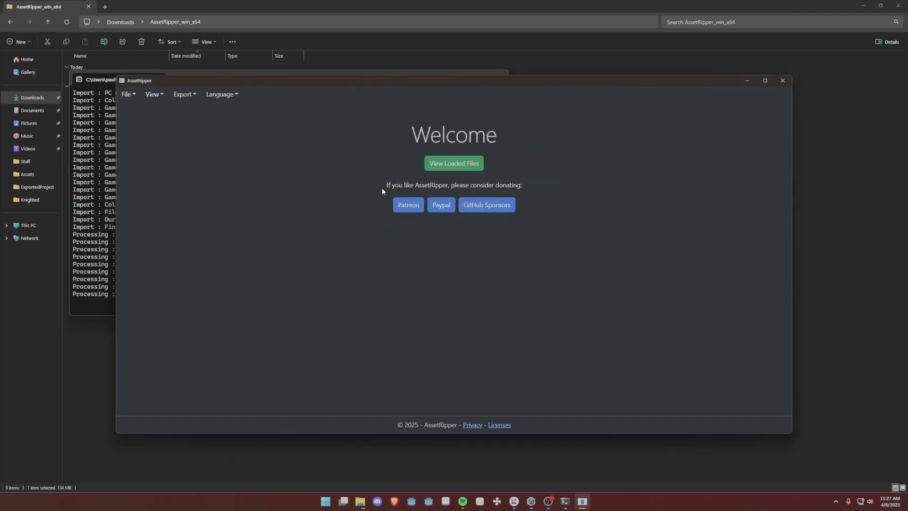
# Step: View the loaded files and look through the game bundle's list of collections
pyautogui.click(450, 164)
pyautogui.scroll(-3, 236, 227)
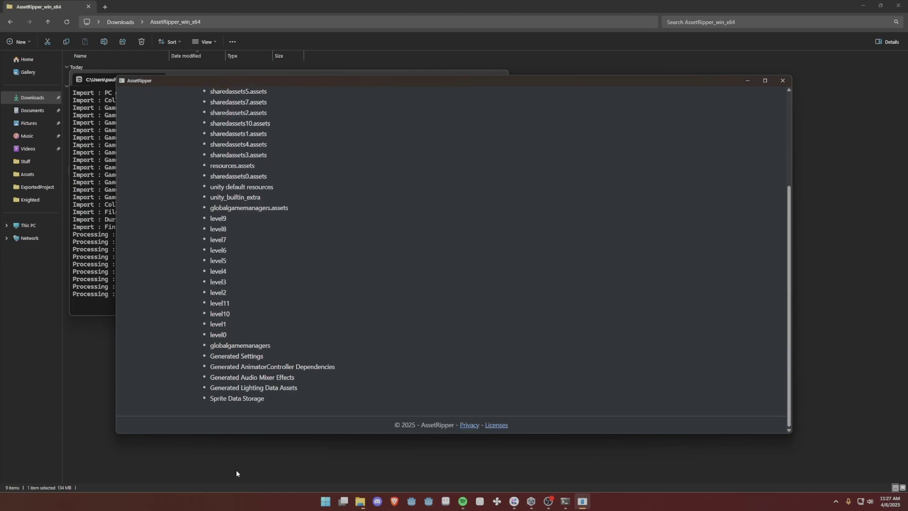
pyautogui.scroll(3, 246, 378)
pyautogui.click(126, 94)
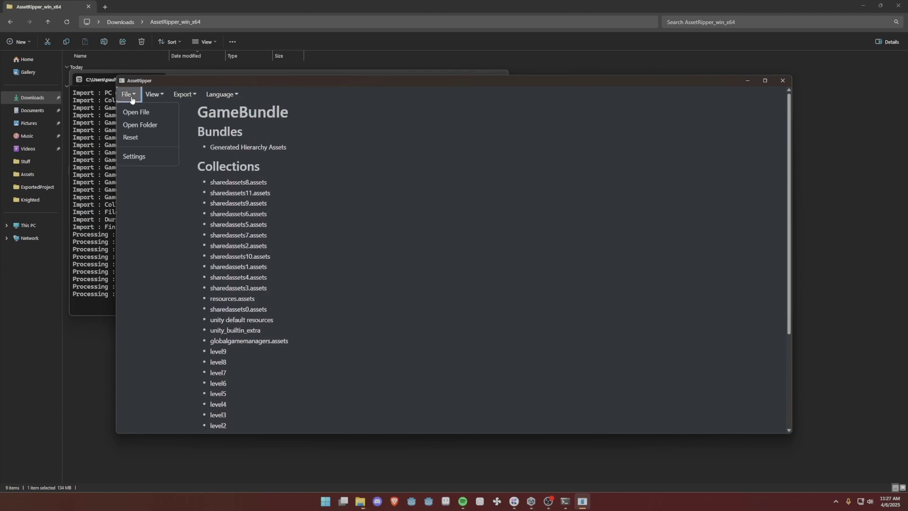
# Step: Open the page for exporting all files and reset the loaded game data
pyautogui.click(191, 95)
pyautogui.click(201, 112)
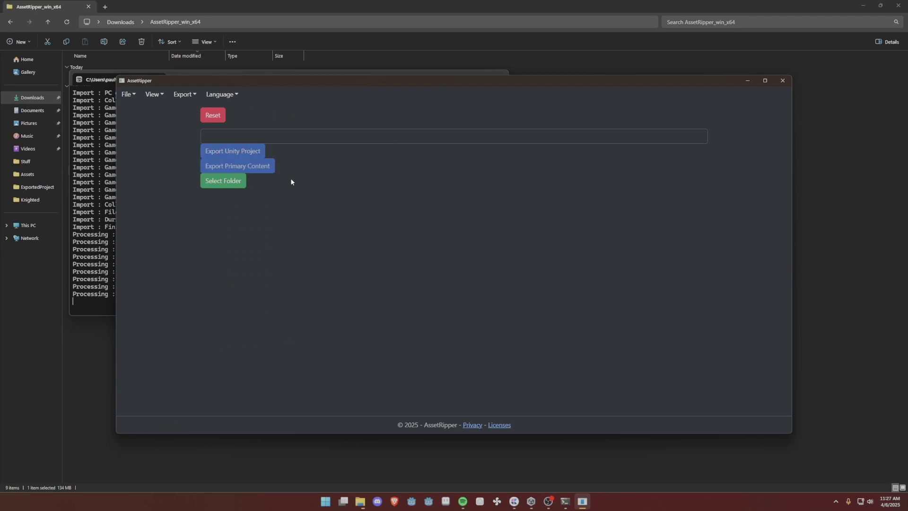
pyautogui.click(214, 116)
# Step: Open the ULTRAKILL application file from Downloads\ULTRAKILLNewDemoPatch18 in AssetRipper
pyautogui.click(126, 94)
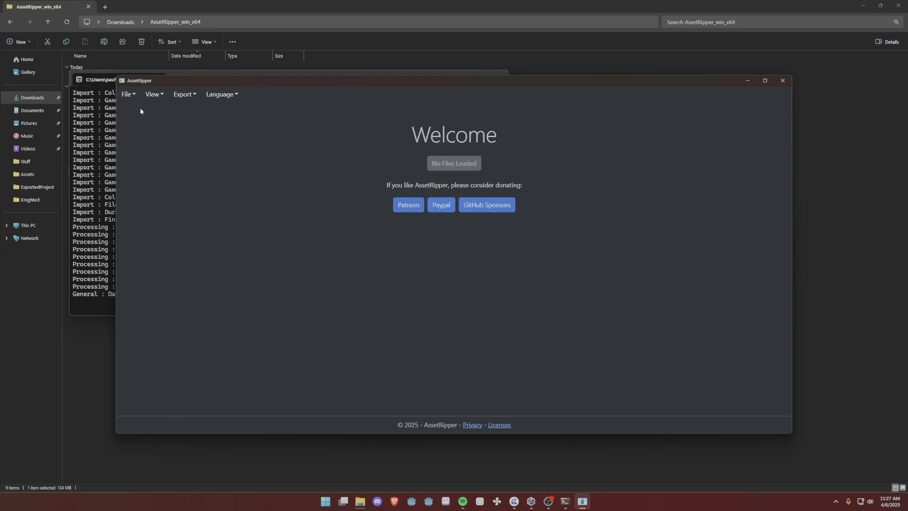
pyautogui.click(142, 112)
pyautogui.click(147, 178)
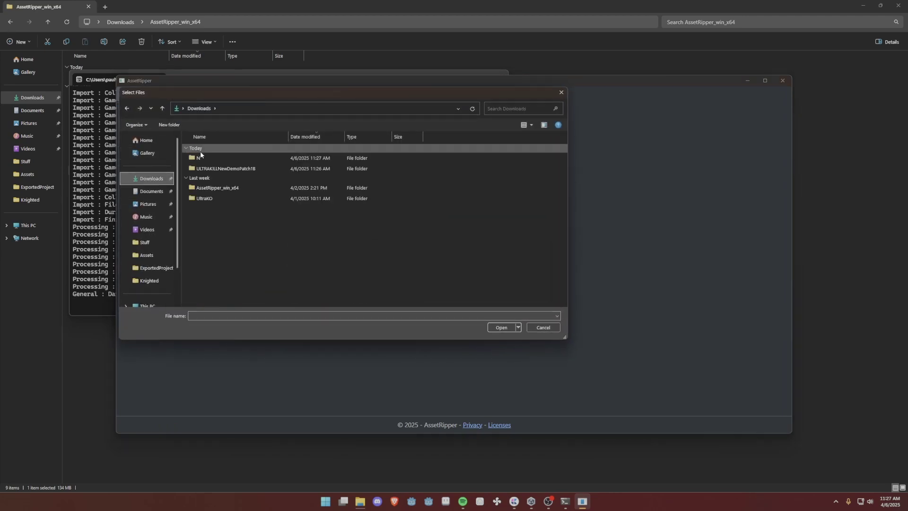
pyautogui.doubleClick(202, 170)
pyautogui.doubleClick(202, 163)
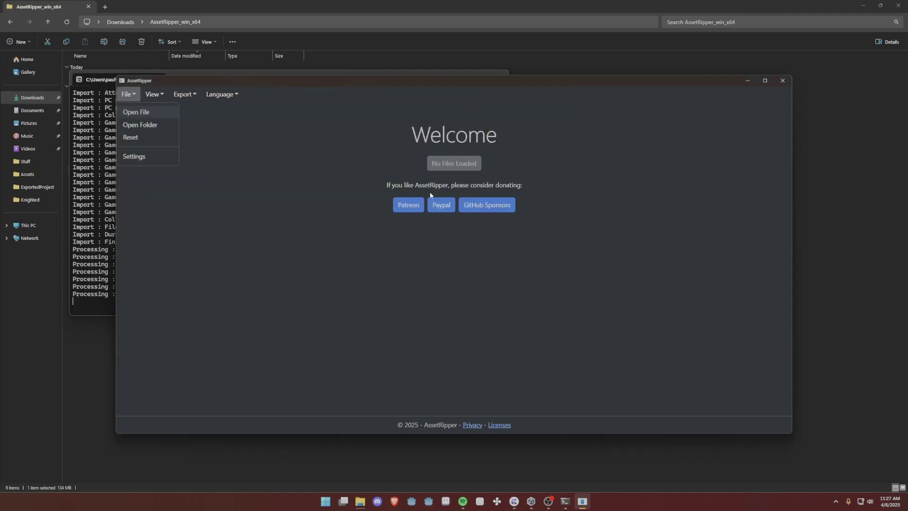
# Step: Export all loaded files as a Unity project into the Downloads\N folder
pyautogui.click(184, 94)
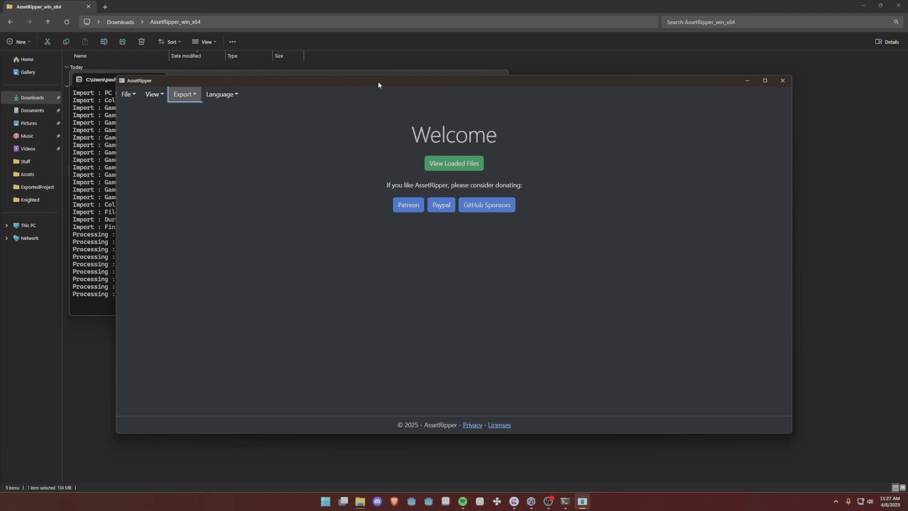
pyautogui.moveTo(378, 85); pyautogui.dragTo(347, 82)
pyautogui.click(197, 180)
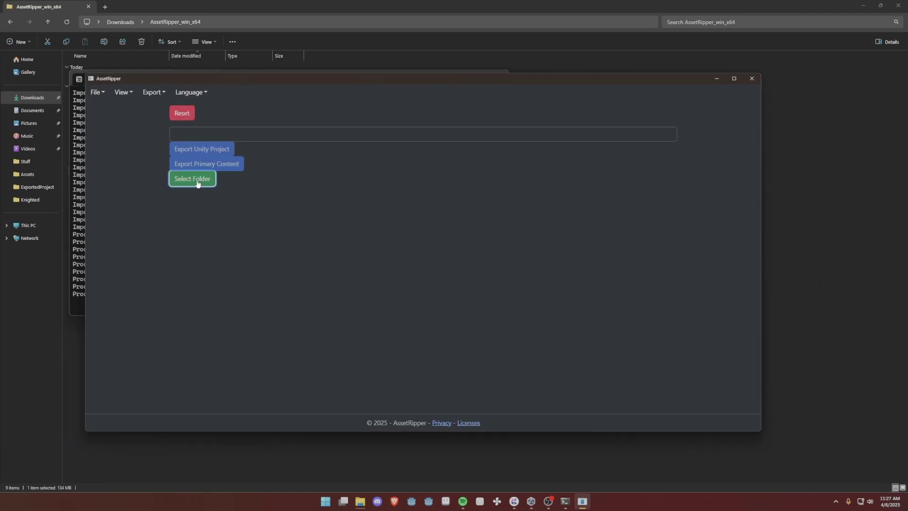
pyautogui.click(120, 163)
pyautogui.click(183, 158)
pyautogui.doubleClick(184, 159)
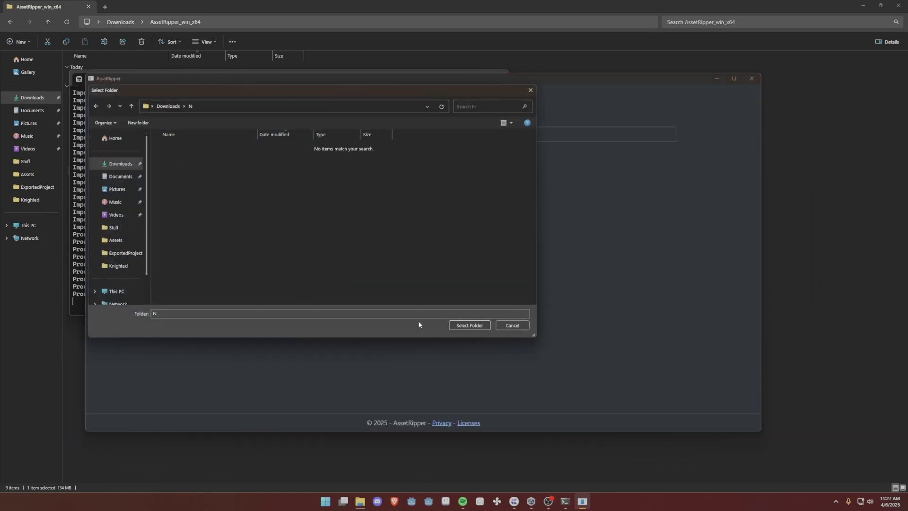
pyautogui.click(470, 325)
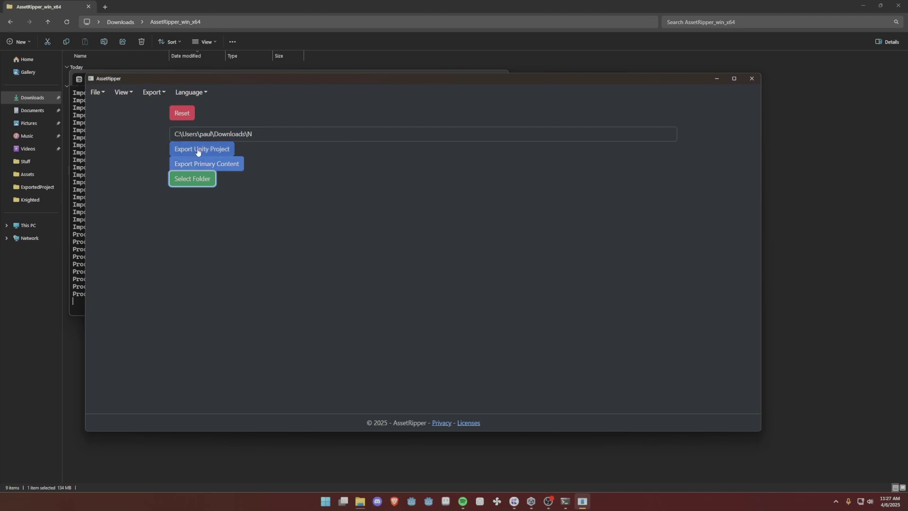
pyautogui.click(197, 150)
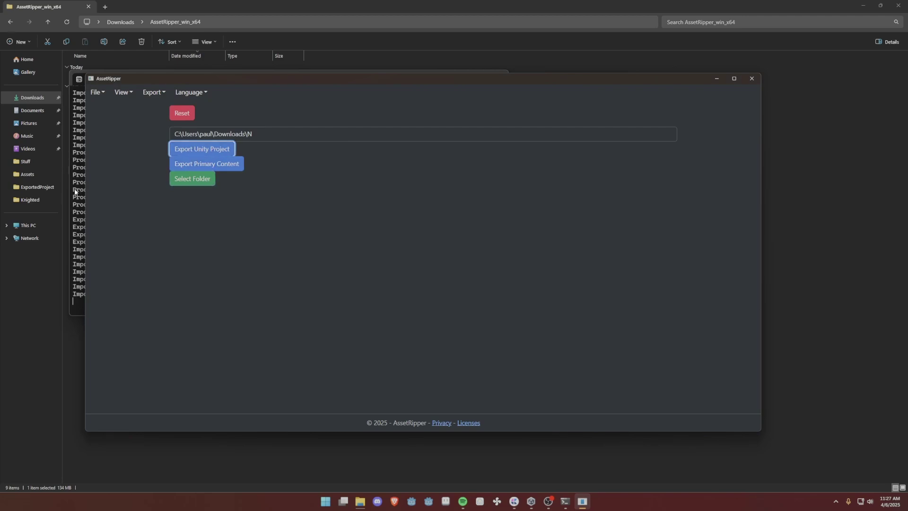
# Step: Check the export progress in the AssetRipper console and return File Explorer to the Downloads folder
pyautogui.click(73, 191)
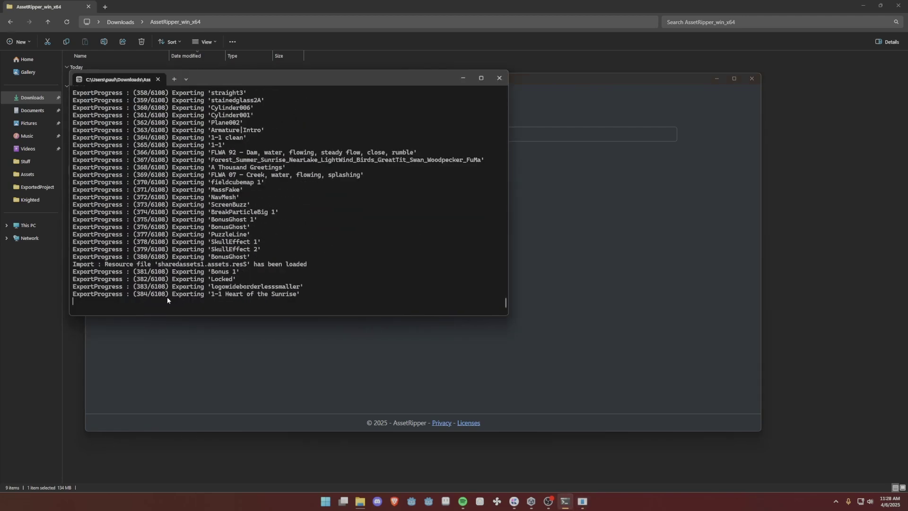
pyautogui.click(293, 449)
pyautogui.hotkey('alt', 'Left')
pyautogui.press('BackSpace')
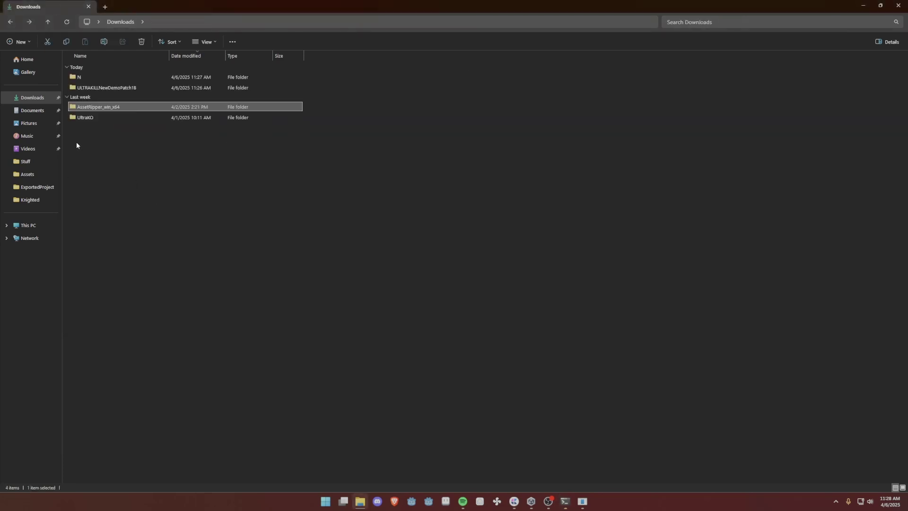
# Step: Follow AssetRipper's 2019.4.0f1 version link to the Unity Hub installer, and dismiss the install dialog
pyautogui.click(532, 501)
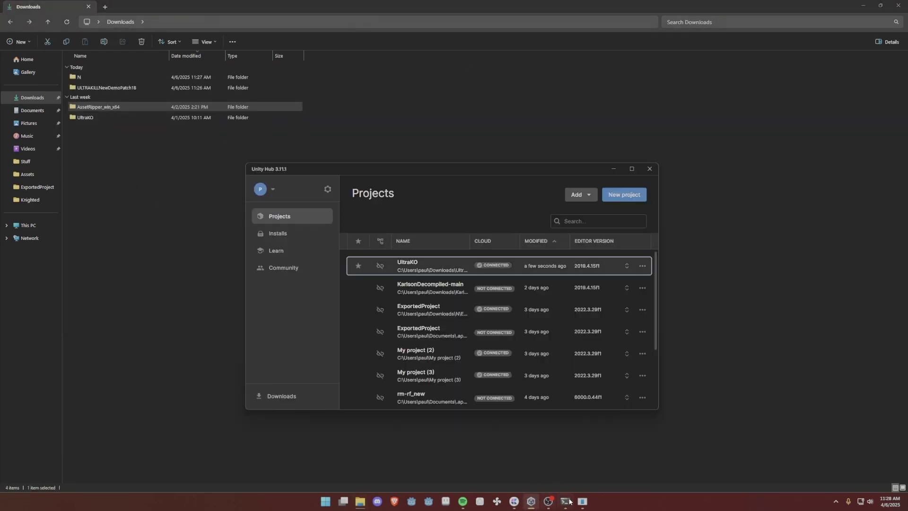
pyautogui.click(581, 500)
pyautogui.click(581, 500)
pyautogui.click(581, 500)
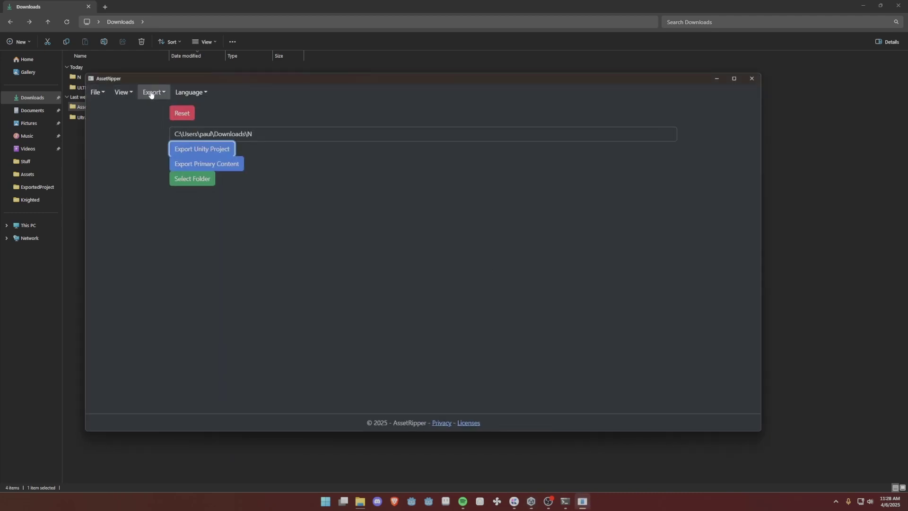
pyautogui.click(153, 91)
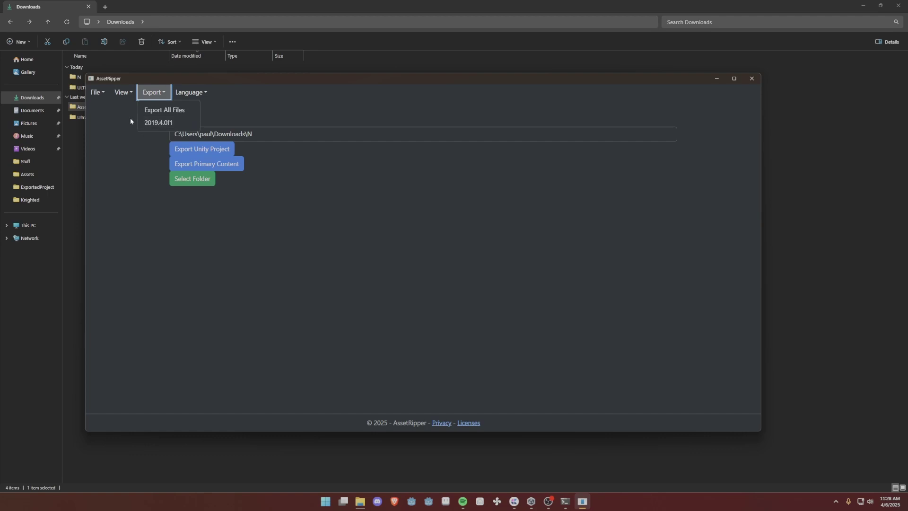
pyautogui.click(183, 126)
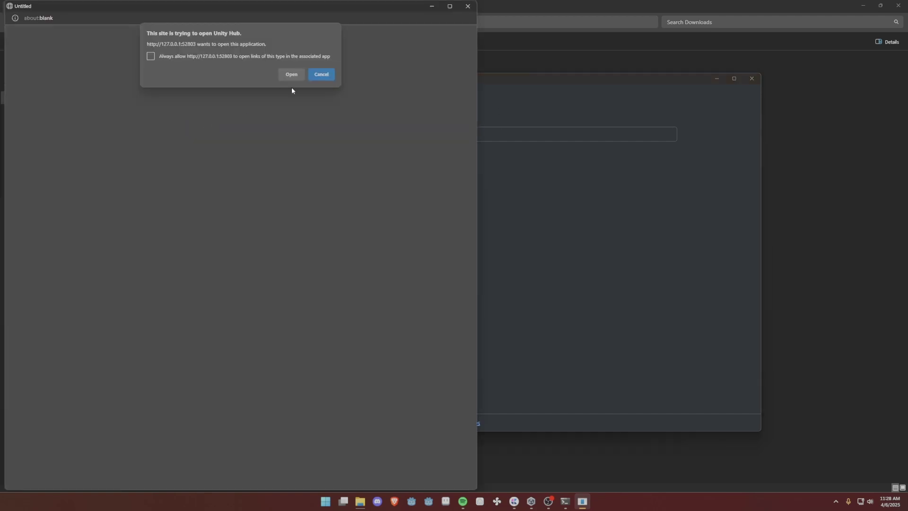
pyautogui.click(289, 75)
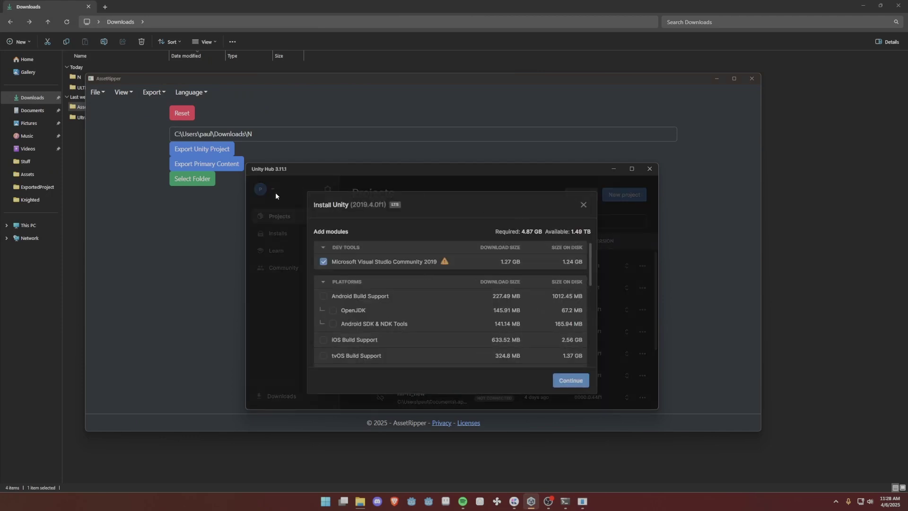
pyautogui.click(581, 204)
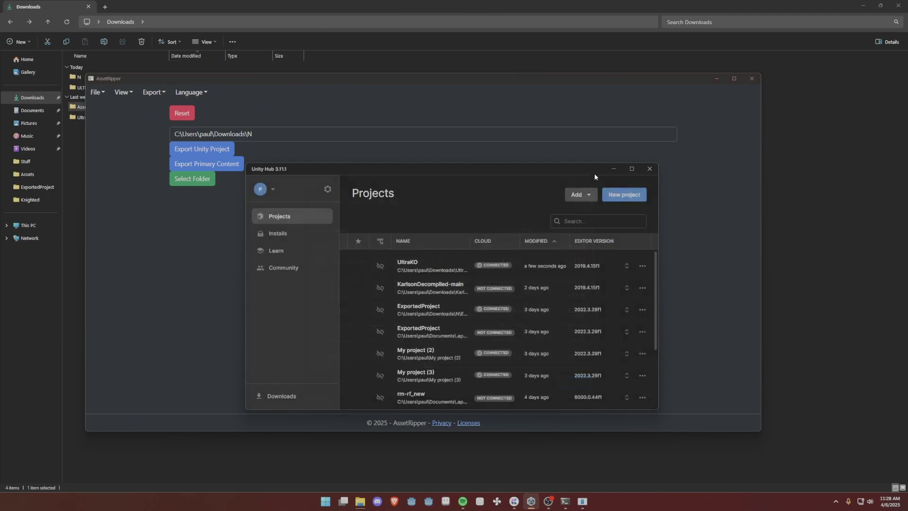
# Step: Add the exported project at Downloads\N\ExportedProject to the Unity Hub project list
pyautogui.click(583, 201)
pyautogui.click(593, 211)
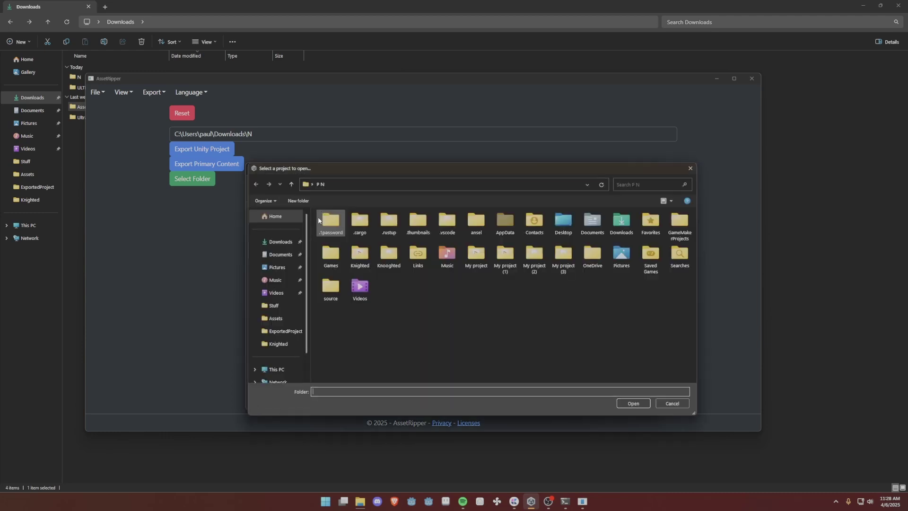
pyautogui.click(281, 242)
pyautogui.doubleClick(339, 233)
pyautogui.doubleClick(338, 245)
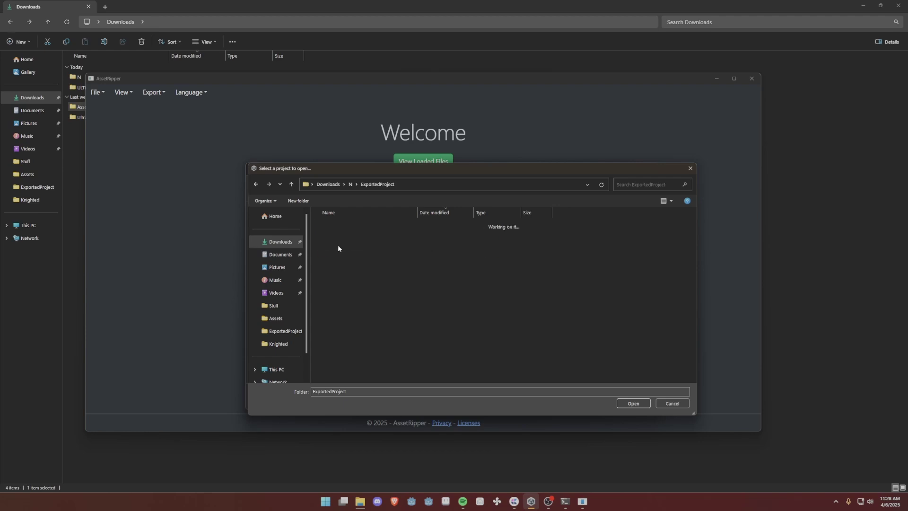
pyautogui.click(633, 403)
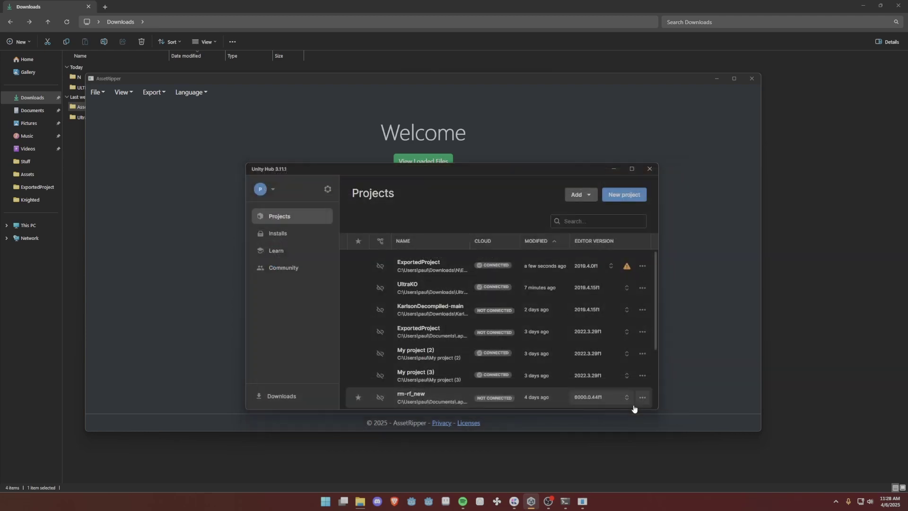
# Step: Open ExportedProject with editor version 2019.4.15f1, accepting the version change and continuing past the non-matching editor warning
pyautogui.click(602, 265)
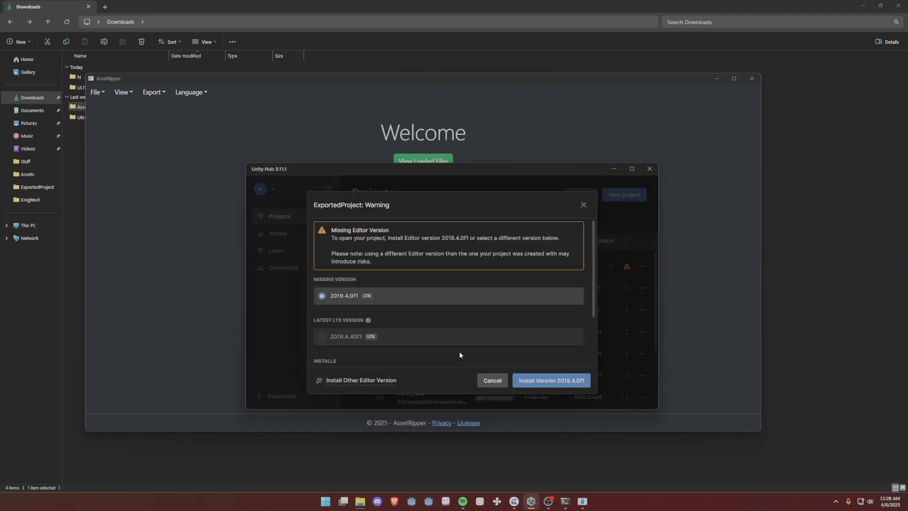
pyautogui.scroll(-3, 458, 350)
pyautogui.click(511, 345)
pyautogui.click(567, 383)
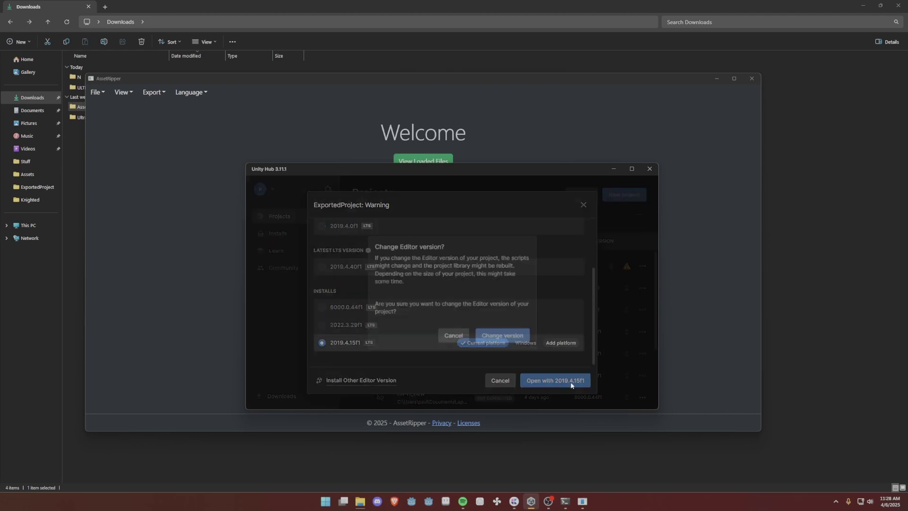
pyautogui.click(503, 337)
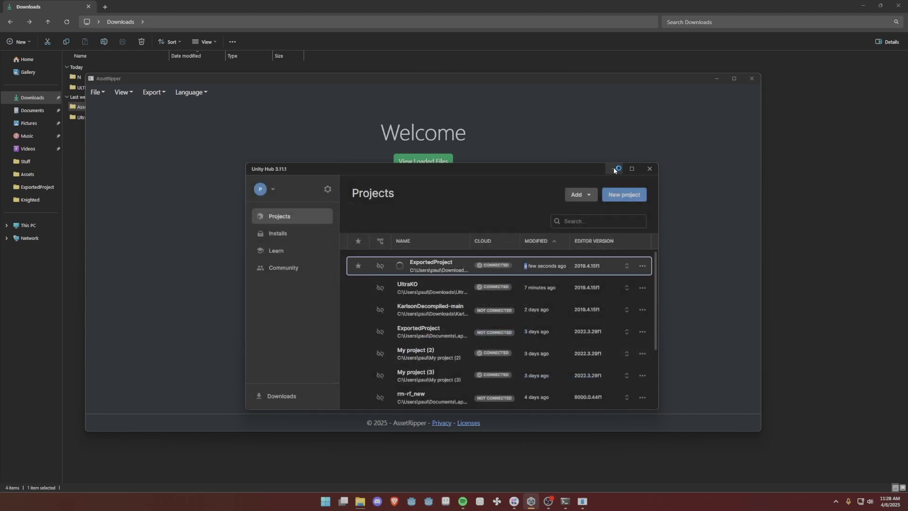
pyautogui.click(614, 169)
pyautogui.click(717, 79)
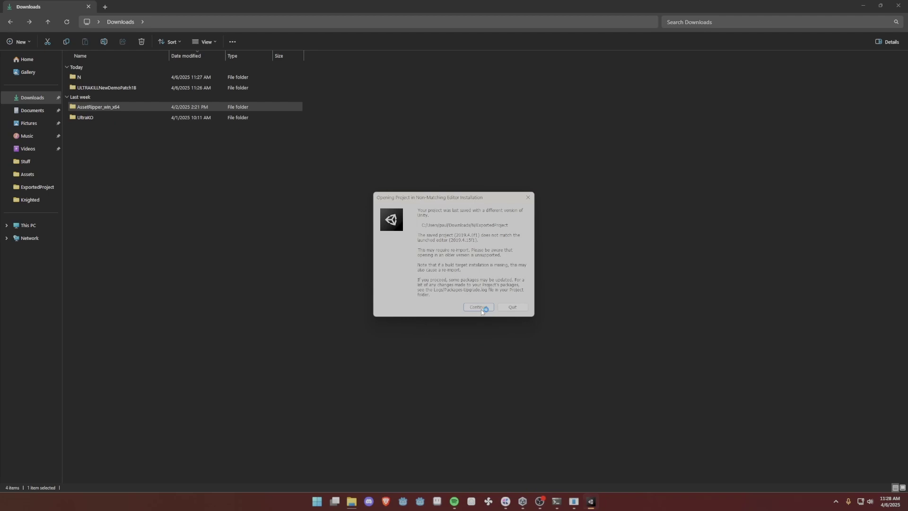
pyautogui.click(479, 308)
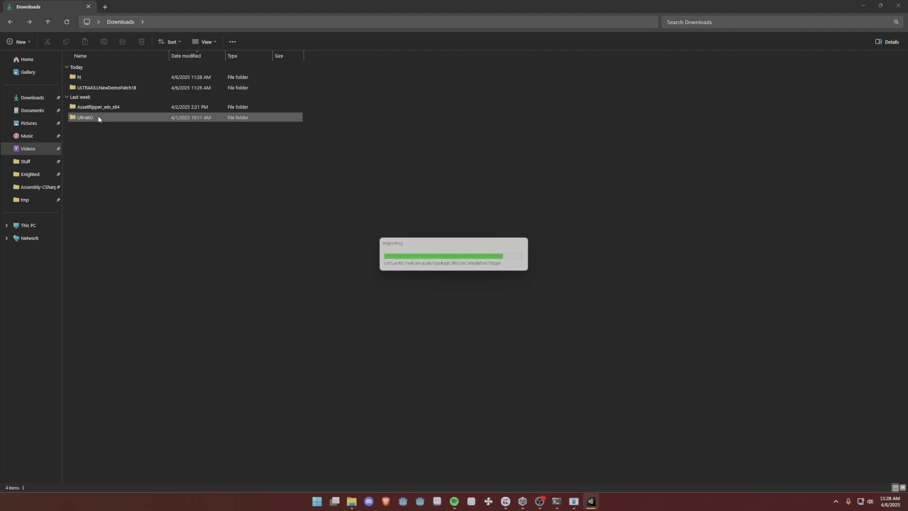
# Step: Locate the Activator script in Downloads\UltraKO\UltraKO\Assets\Stuff and return to the Unity import
pyautogui.doubleClick(98, 119)
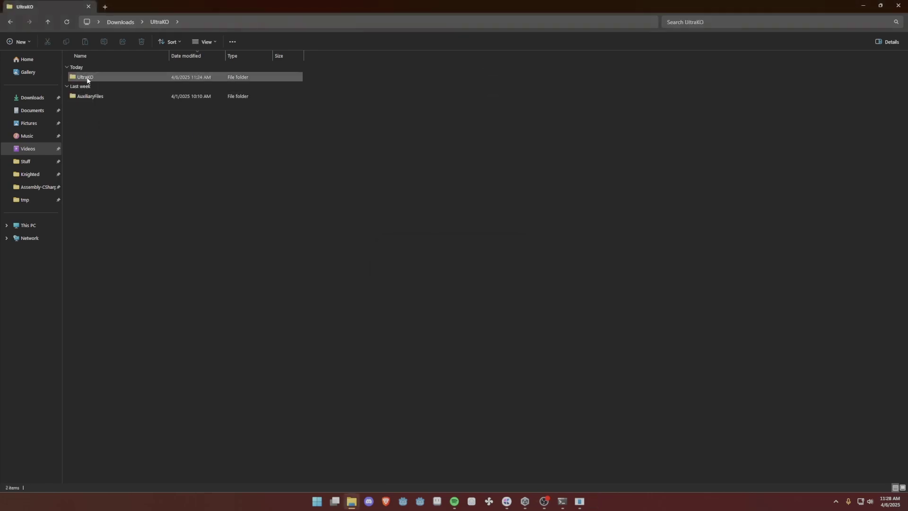
pyautogui.doubleClick(87, 81)
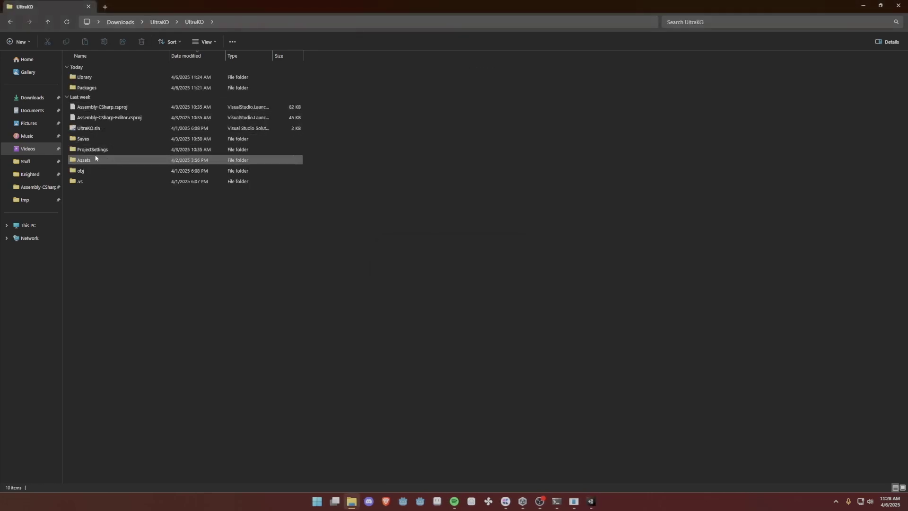
pyautogui.doubleClick(85, 159)
pyautogui.scroll(-5, 132, 246)
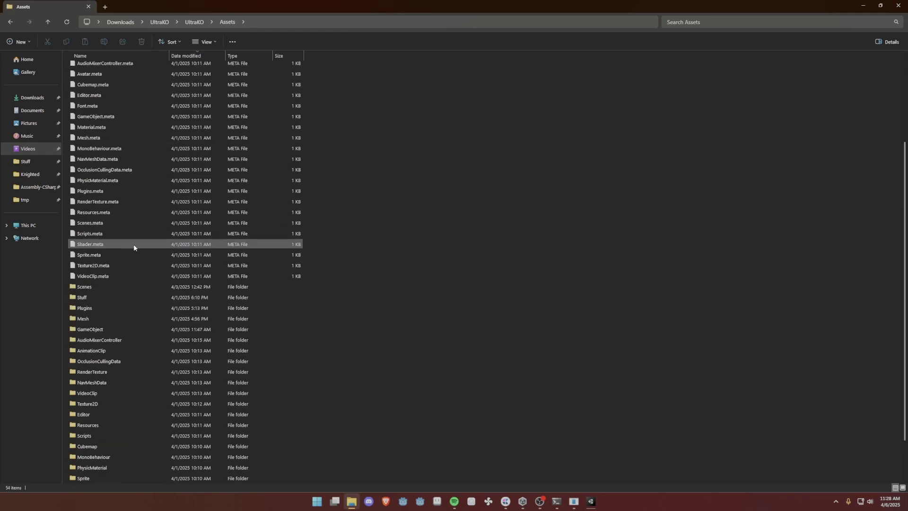
pyautogui.doubleClick(90, 296)
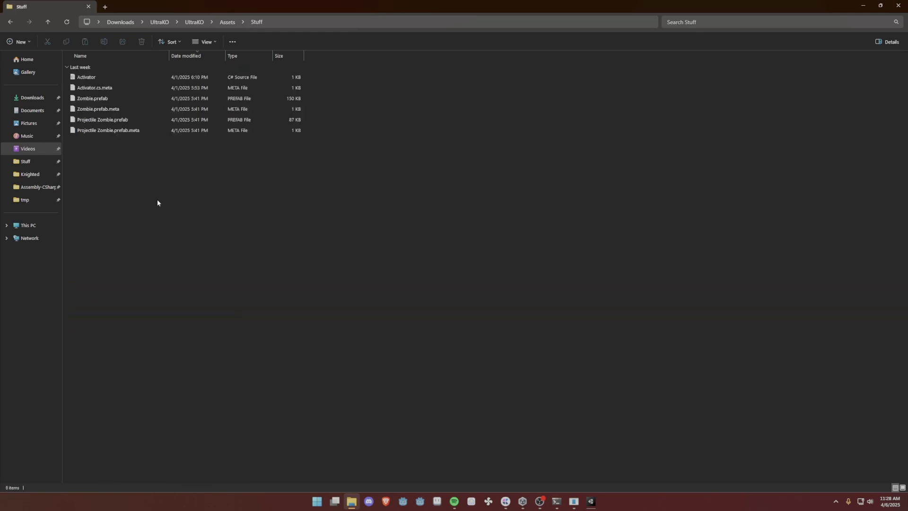
pyautogui.click(95, 78)
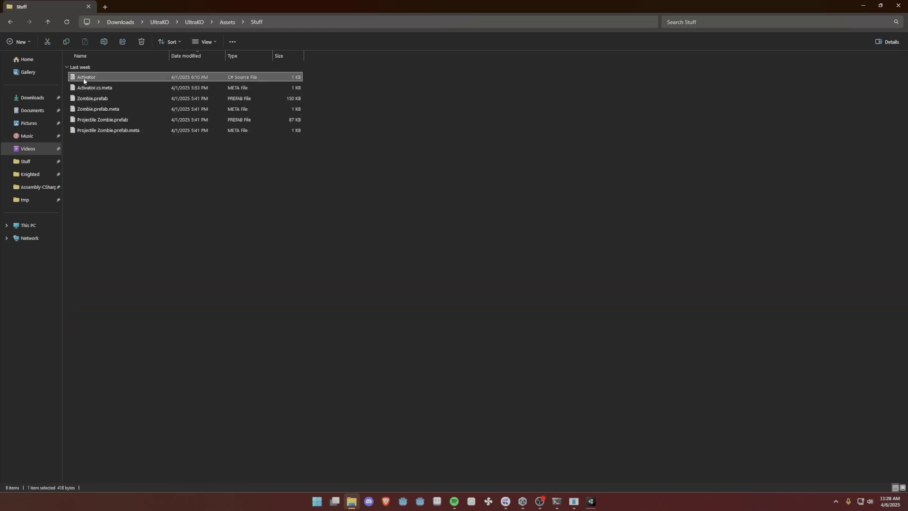
pyautogui.click(594, 506)
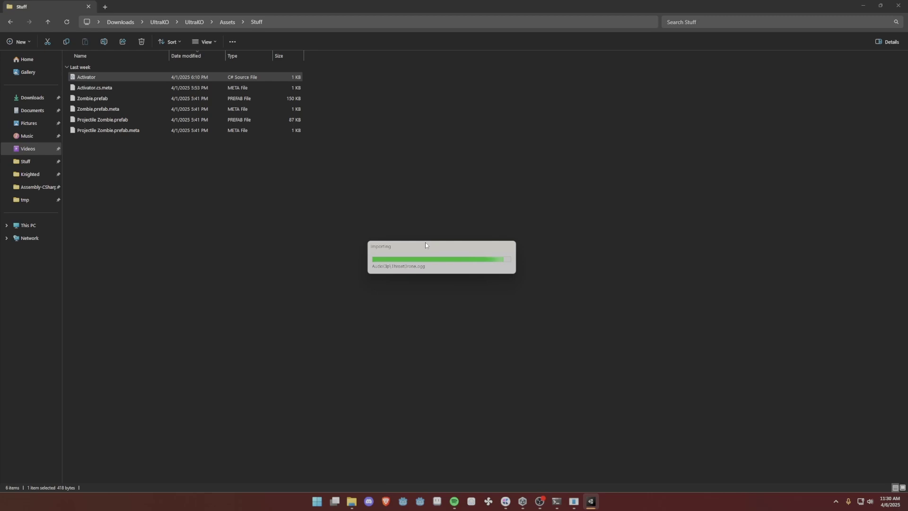
# Step: Close File Explorer and minimize the AssetRipper console to watch Unity's import progress on the desktop
pyautogui.click(891, 3)
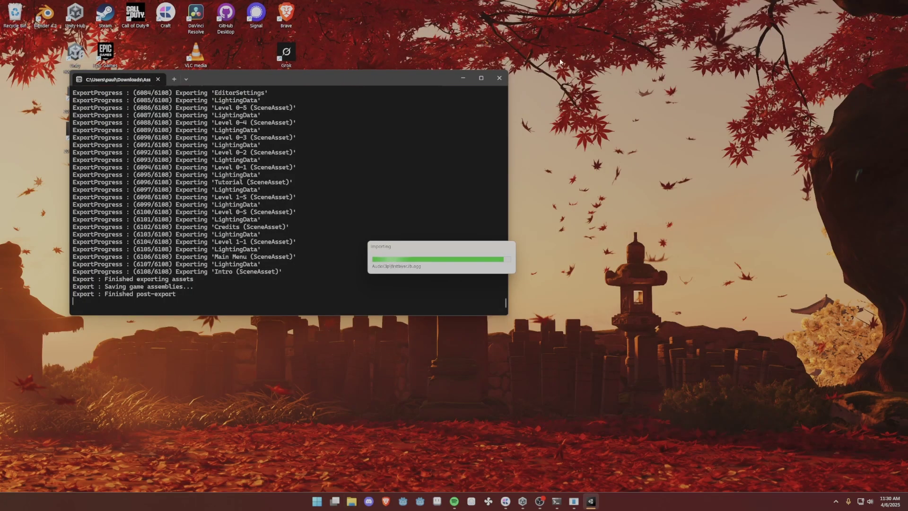
pyautogui.click(480, 81)
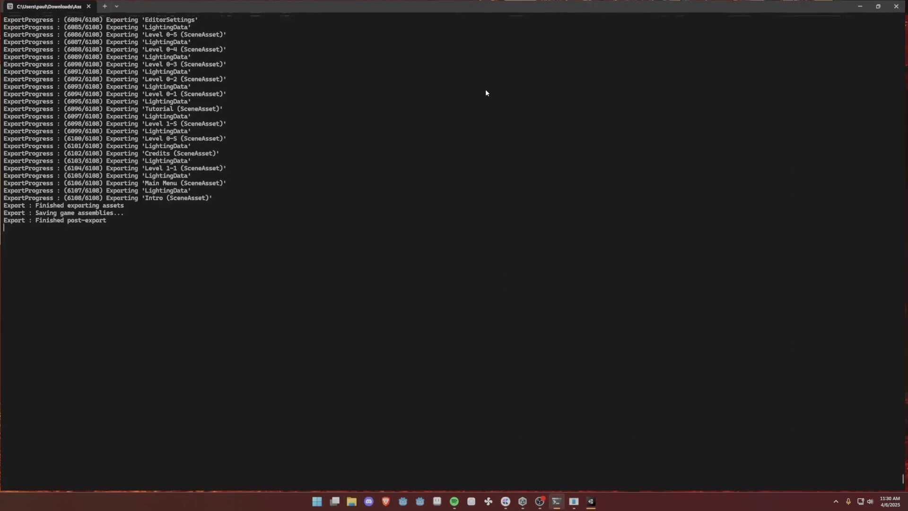
pyautogui.click(858, 4)
pyautogui.click(490, 256)
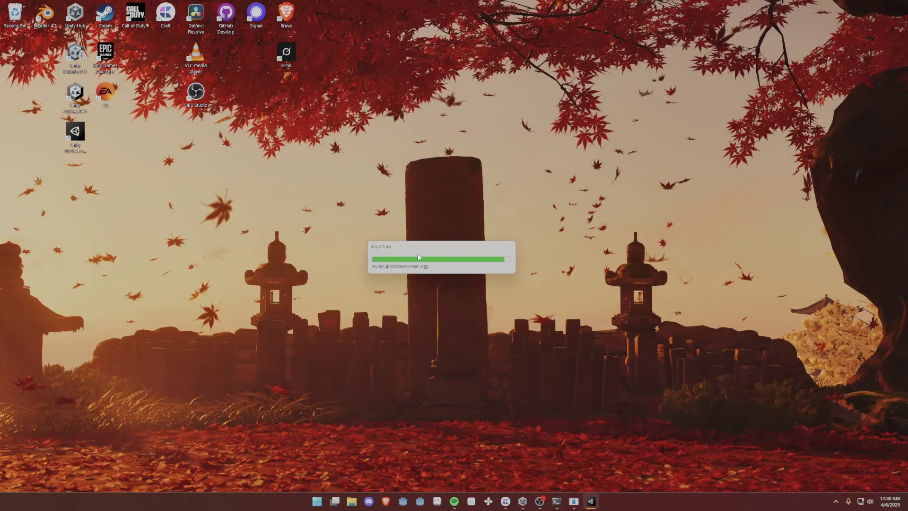
pyautogui.moveTo(379, 244); pyautogui.dragTo(376, 140)
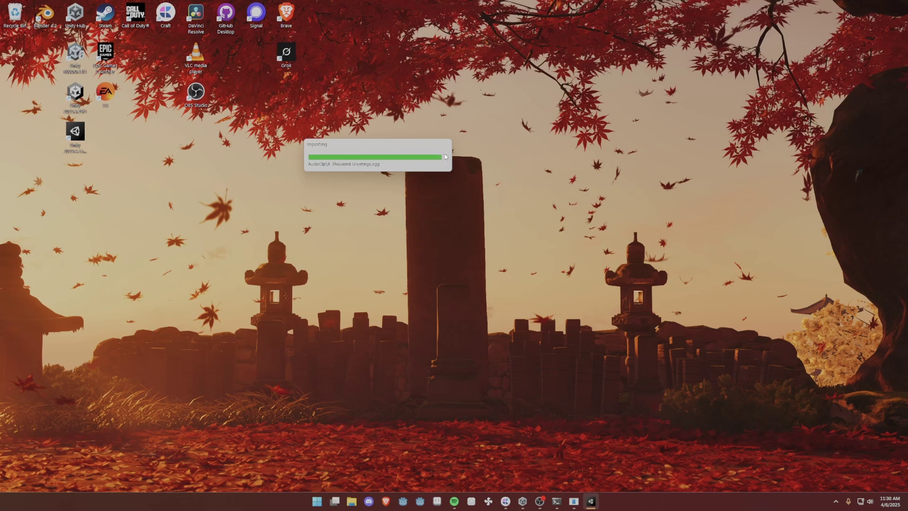
pyautogui.moveTo(439, 151); pyautogui.dragTo(483, 146)
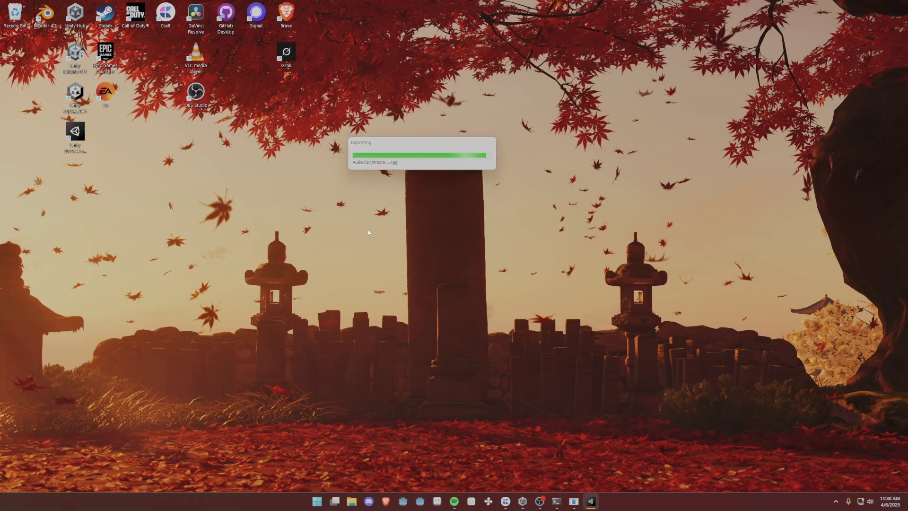
# Step: Switch to File Explorer and browse from Downloads to the UltraKO\UltraKO\Assets folder
pyautogui.click(354, 502)
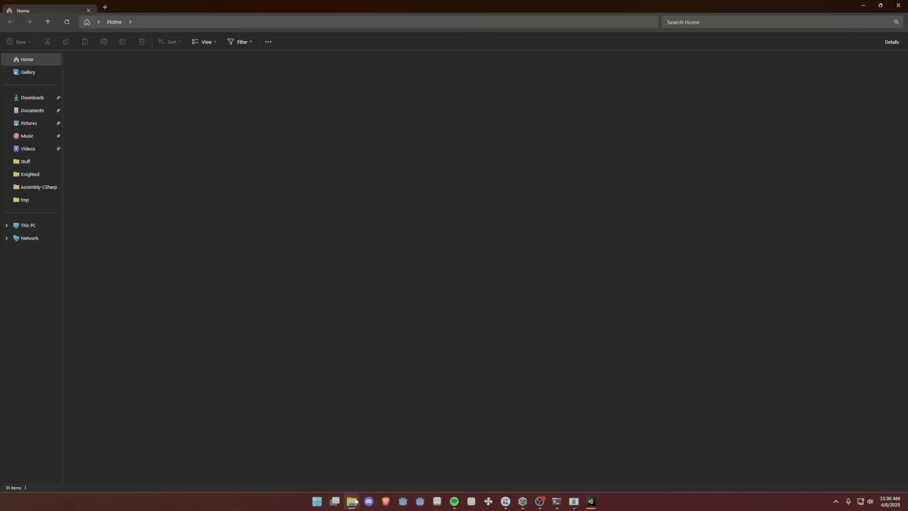
pyautogui.click(32, 97)
pyautogui.doubleClick(88, 76)
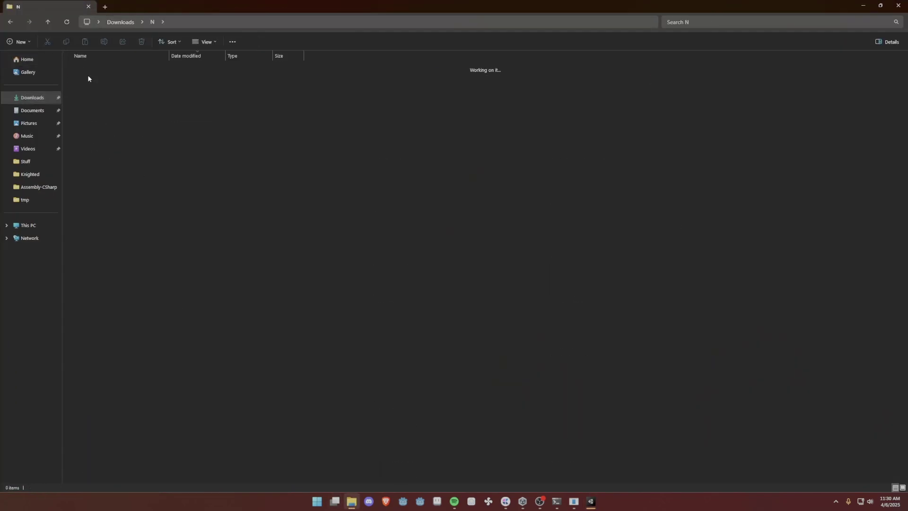
pyautogui.hotkey('alt', 'Left')
pyautogui.click(98, 118)
pyautogui.doubleClick(99, 107)
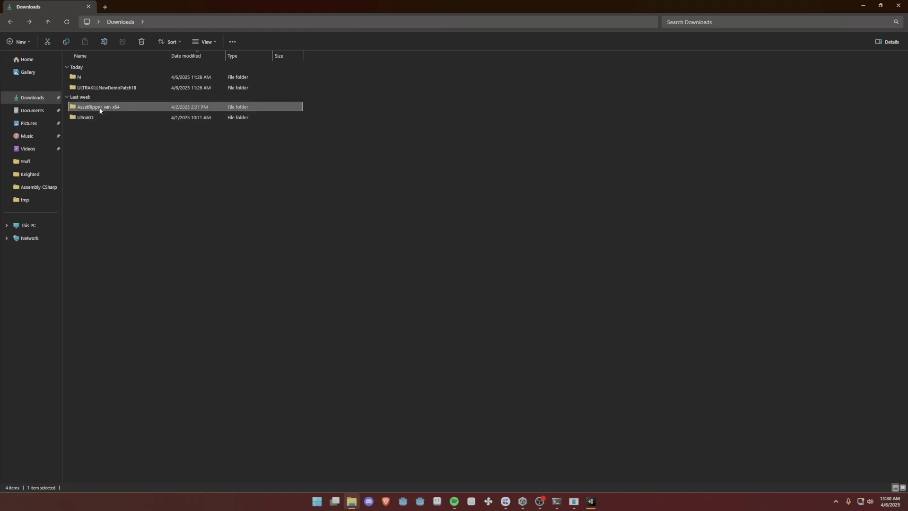
pyautogui.hotkey('alt', 'Left')
pyautogui.doubleClick(92, 117)
pyautogui.click(86, 79)
pyautogui.doubleClick(85, 78)
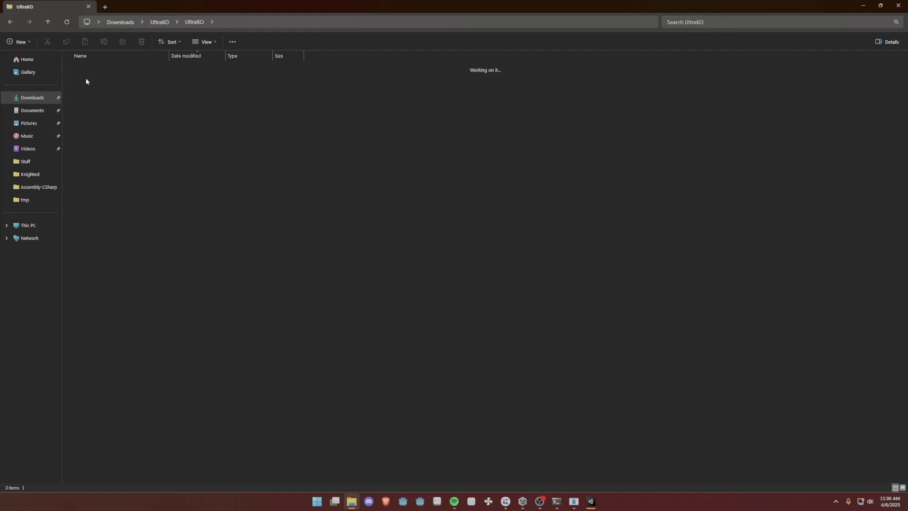
pyautogui.doubleClick(88, 159)
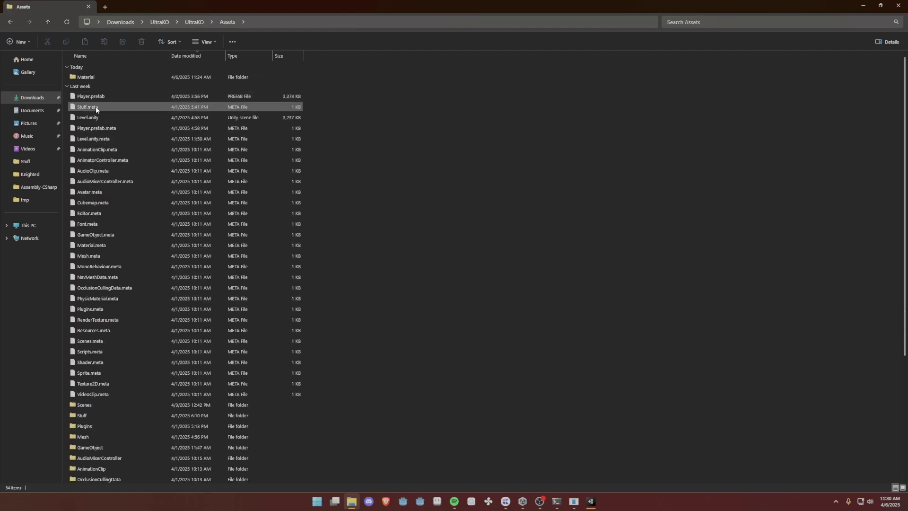
# Step: Open the Activator script from the Stuff folder in Visual Studio Code
pyautogui.scroll(-5, 114, 227)
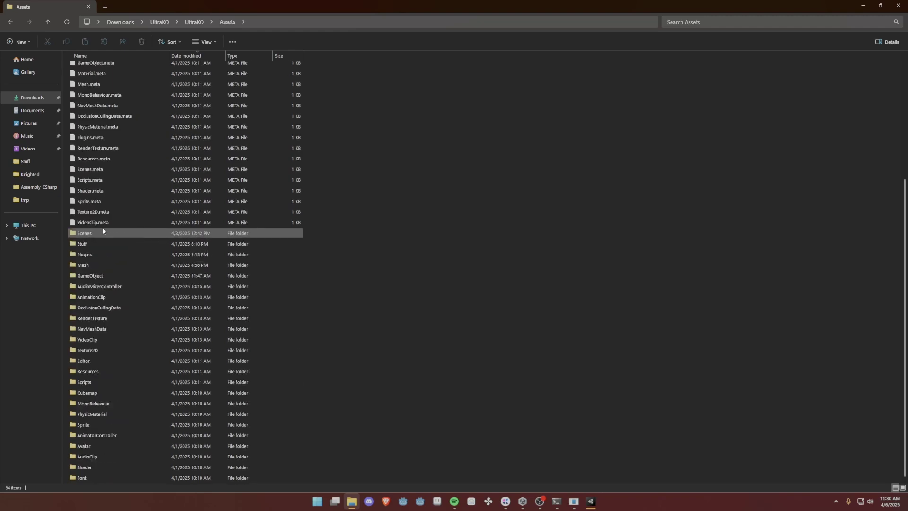
pyautogui.scroll(5, 100, 229)
pyautogui.scroll(-5, 92, 230)
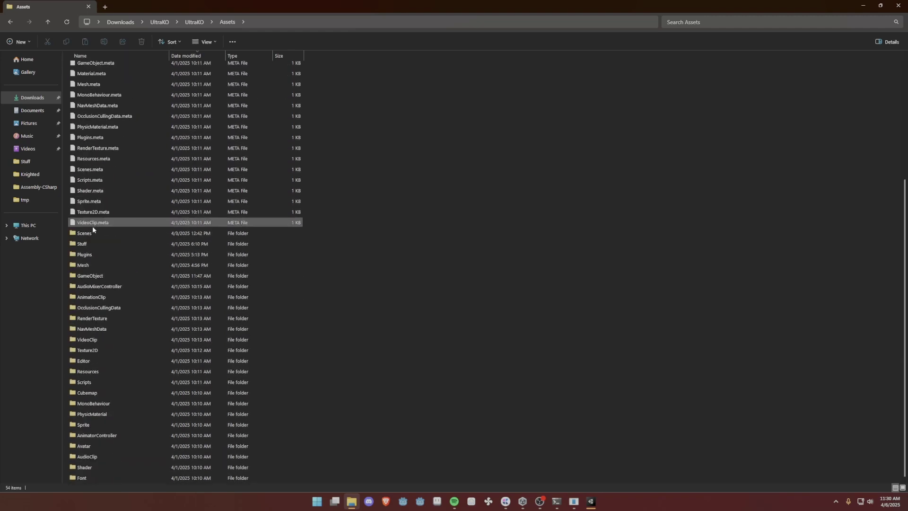
pyautogui.doubleClick(98, 243)
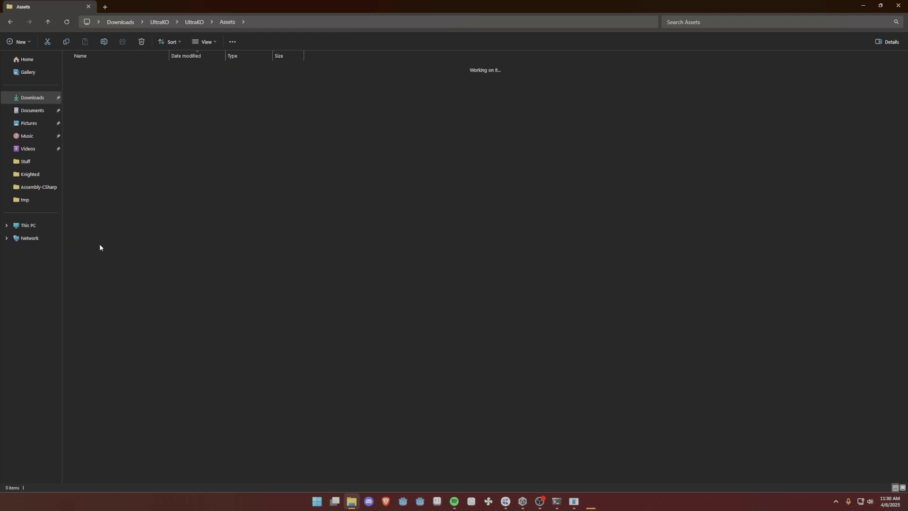
pyautogui.doubleClick(95, 75)
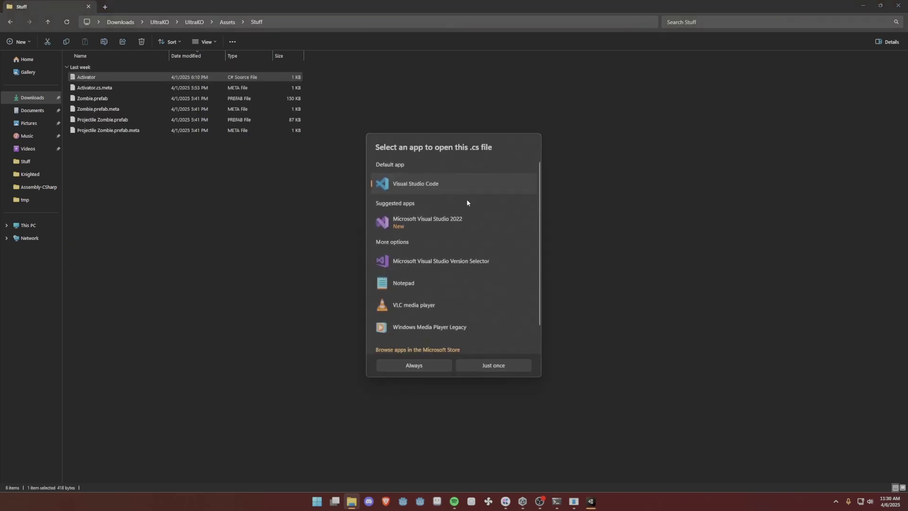
pyautogui.doubleClick(441, 182)
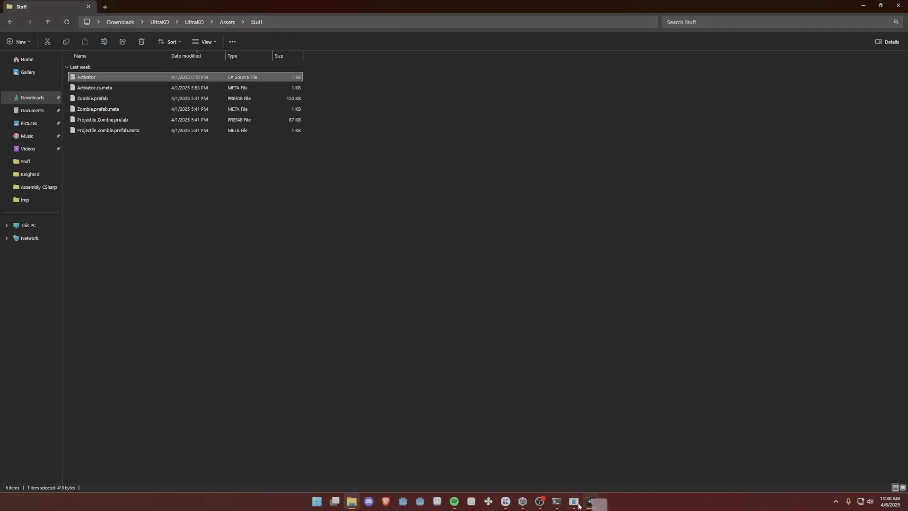
# Step: Check the Unity import window, minimizing File Explorer and Visual Studio Code to reveal it
pyautogui.click(600, 445)
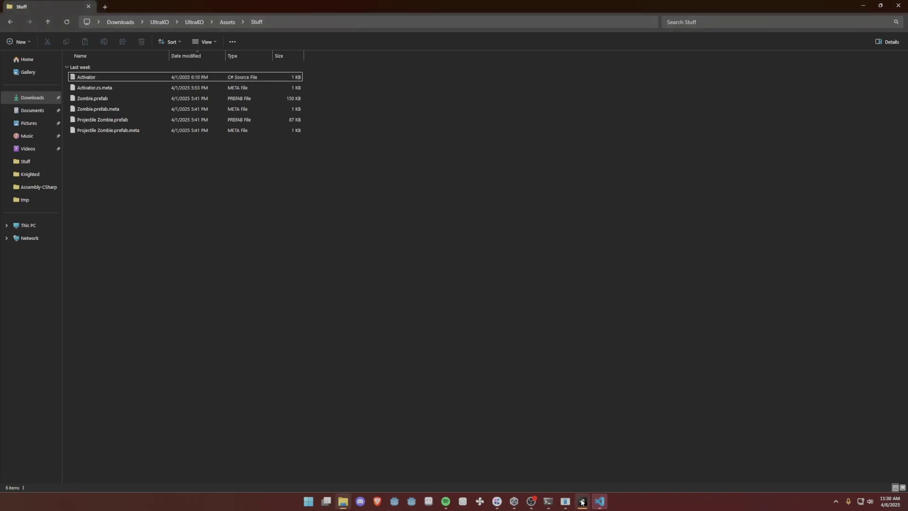
pyautogui.moveTo(583, 501)
pyautogui.click(592, 467)
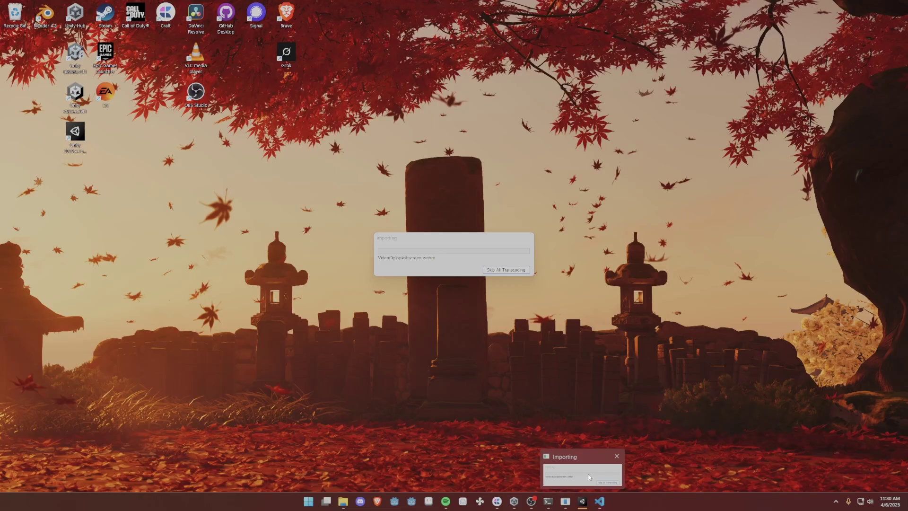
pyautogui.click(588, 474)
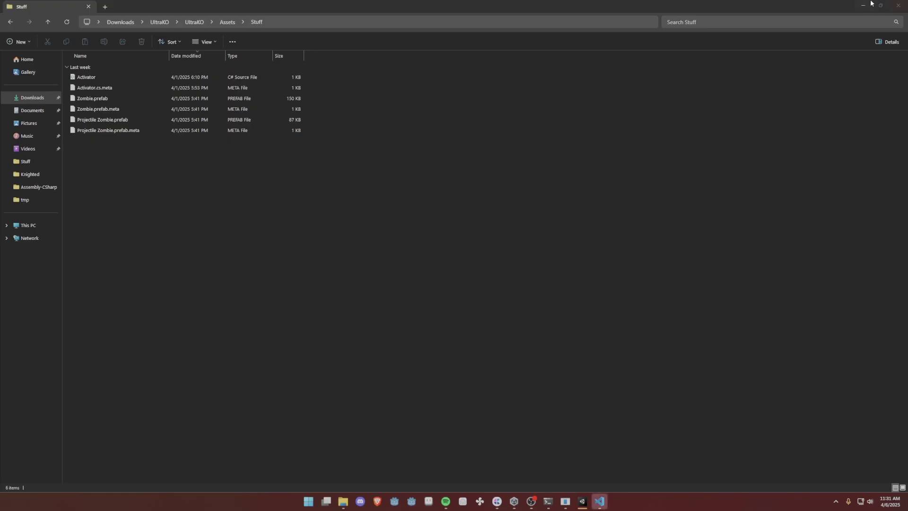
pyautogui.click(868, 2)
pyautogui.click(649, 104)
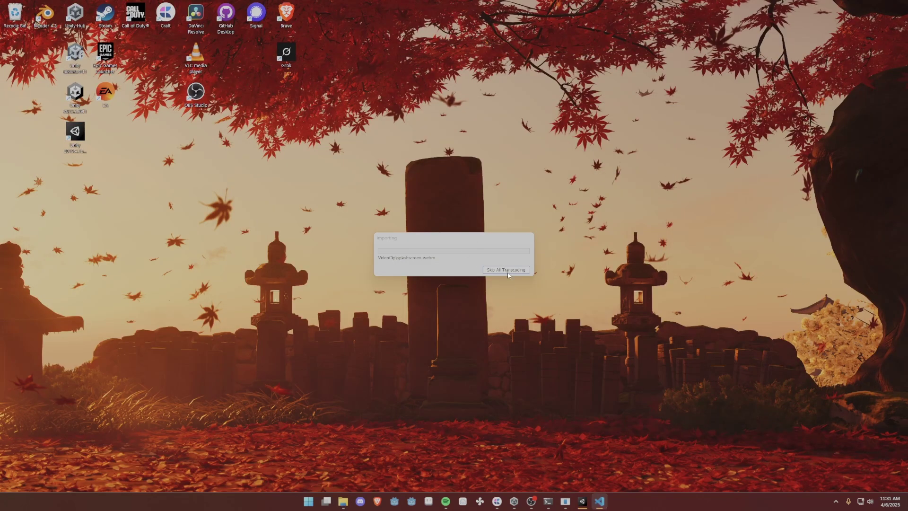
# Step: Examine the two camera lines in the Update method of Activator.cs in Visual Studio Code, and minimize the editor
pyautogui.click(599, 501)
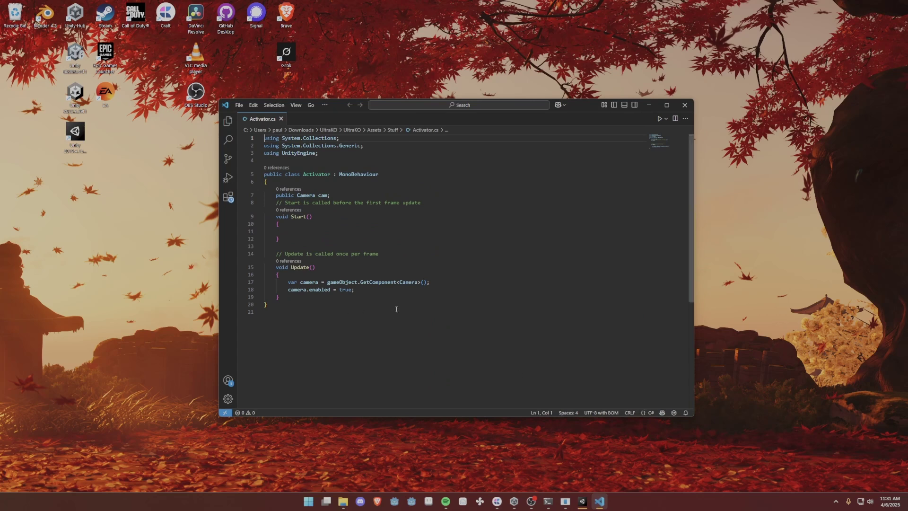
pyautogui.moveTo(366, 290); pyautogui.dragTo(270, 284)
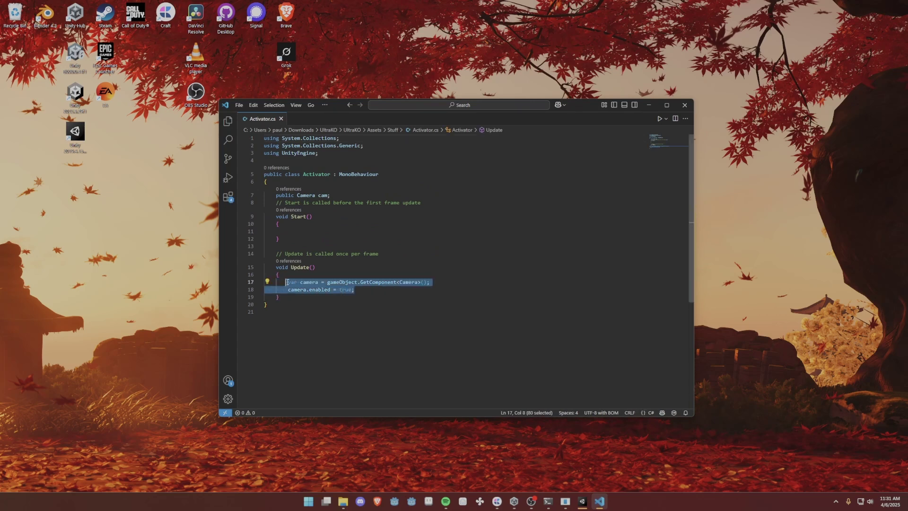
pyautogui.click(354, 290)
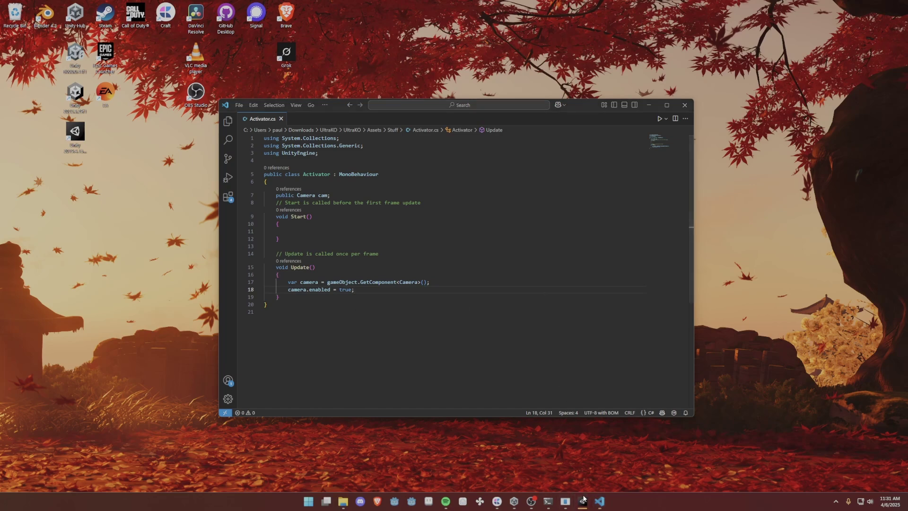
pyautogui.click(647, 105)
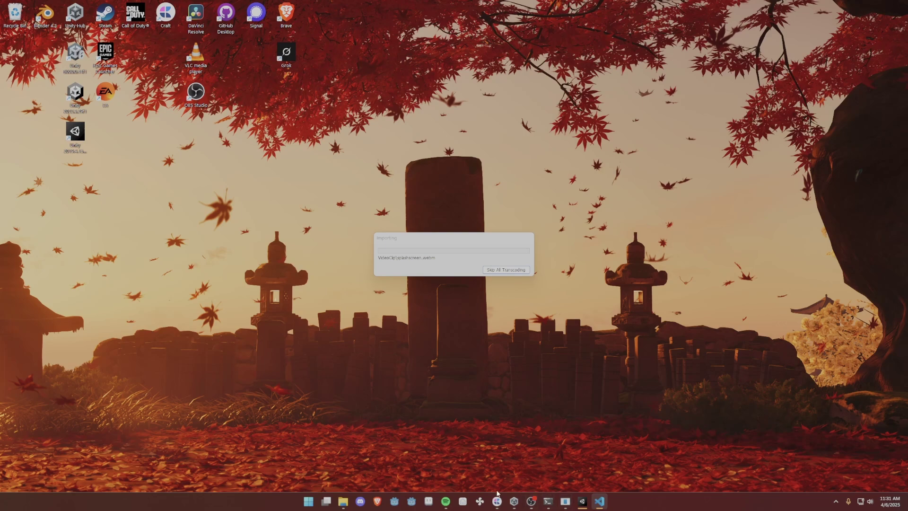
# Step: Switch to Unity Hub to check the ExportedProject entry, and minimize the window
pyautogui.click(514, 500)
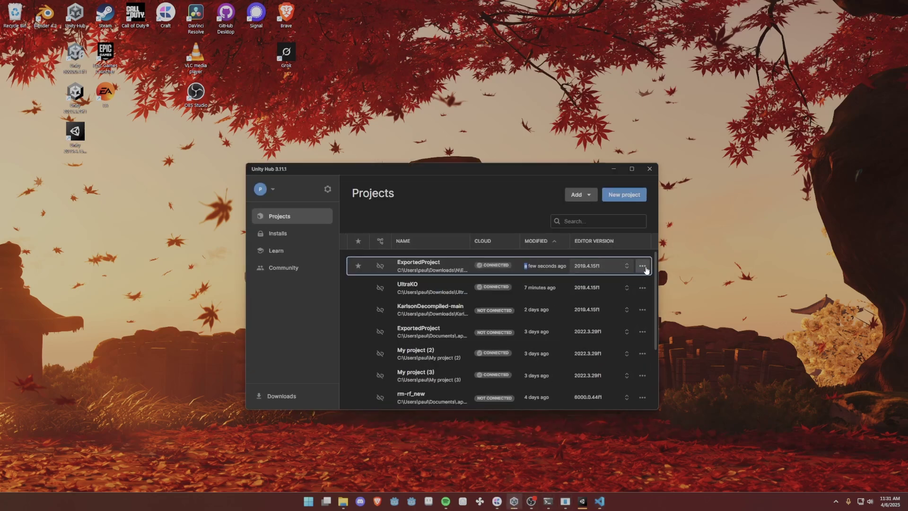
pyautogui.moveTo(509, 169); pyautogui.dragTo(503, 89)
pyautogui.click(605, 87)
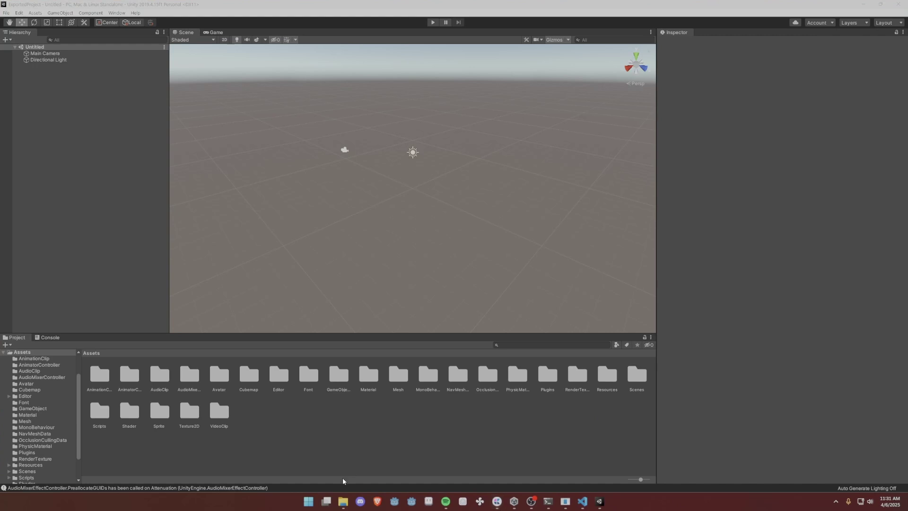
# Step: Open the Unity editor's console from the status message and return to the project's Assets view
pyautogui.click(228, 488)
pyautogui.click(15, 338)
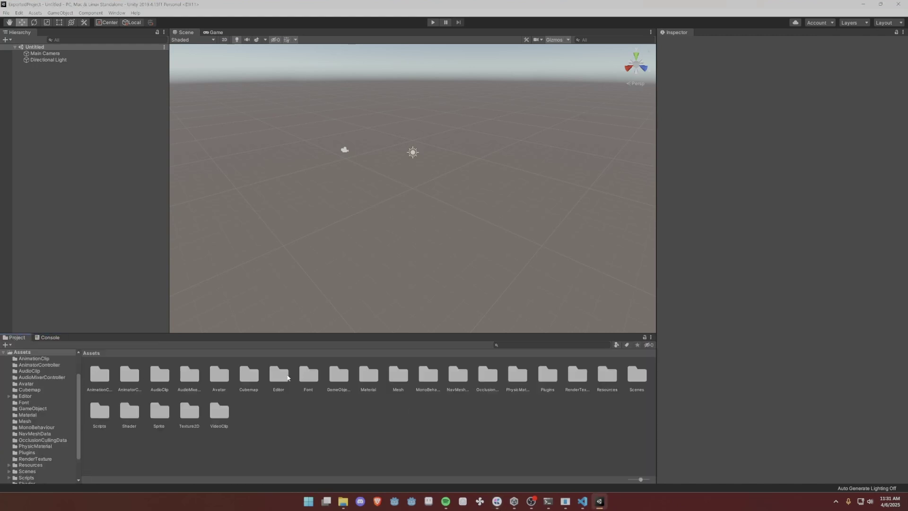